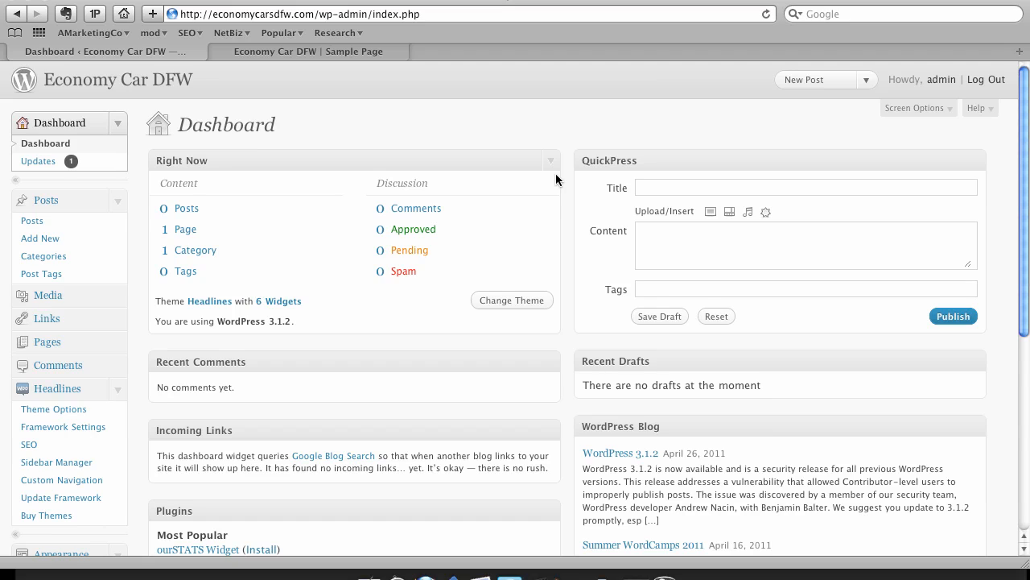
Open the plugin installer and search the plugin directory for "seo joost".
{"action": "scroll", "coordinate": [169, 315], "scroll_direction": "down", "scroll_amount": 5}
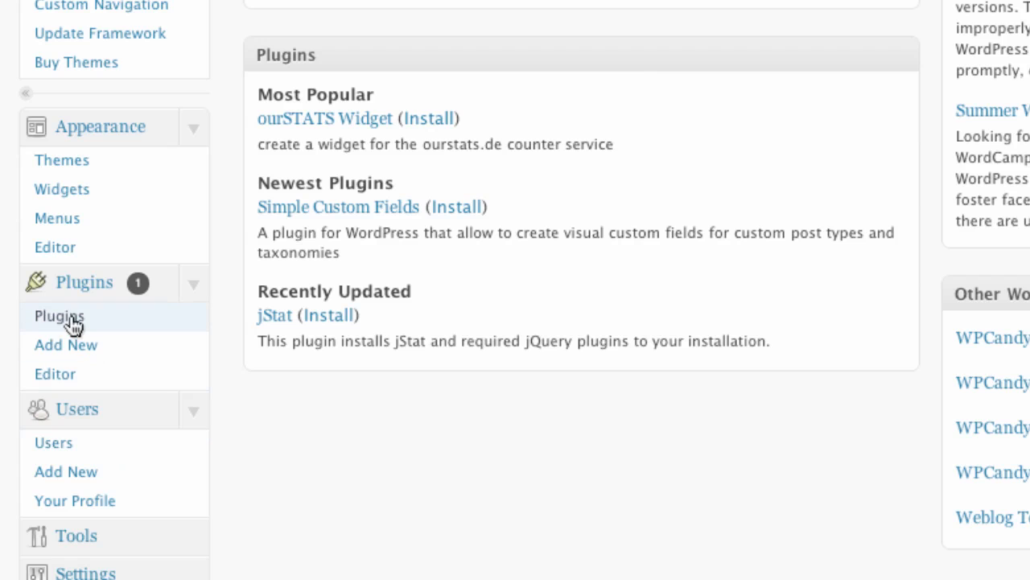
{"action": "left_click", "coordinate": [69, 351]}
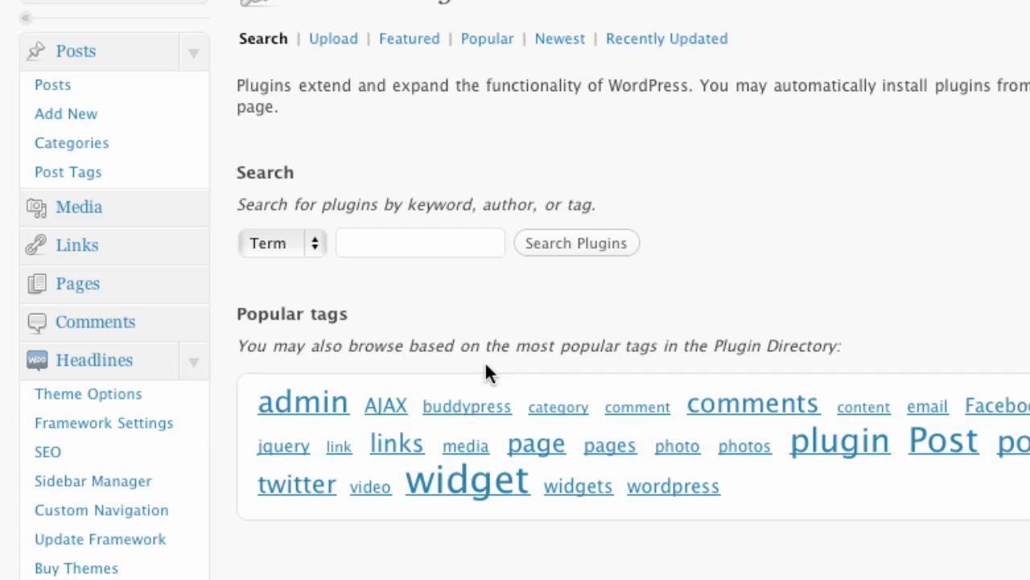
{"action": "left_click", "coordinate": [218, 284]}
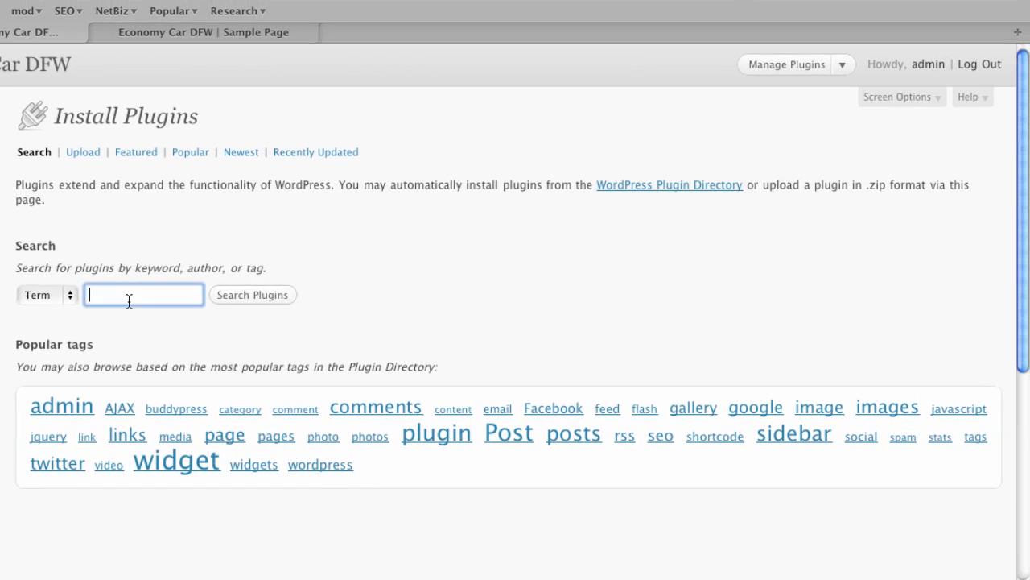
{"action": "type", "text": "seo joost"}
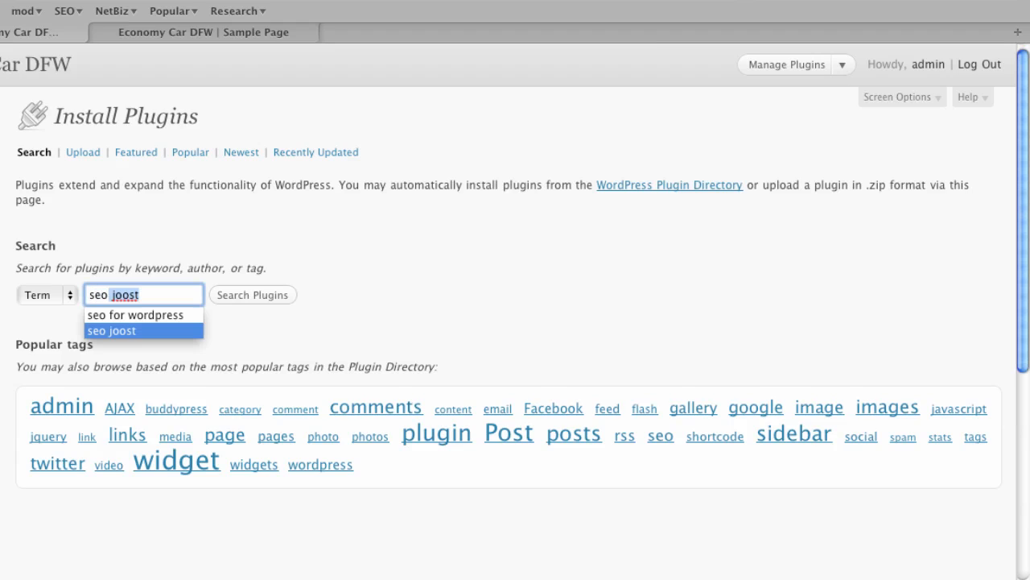
{"action": "left_click", "coordinate": [233, 300]}
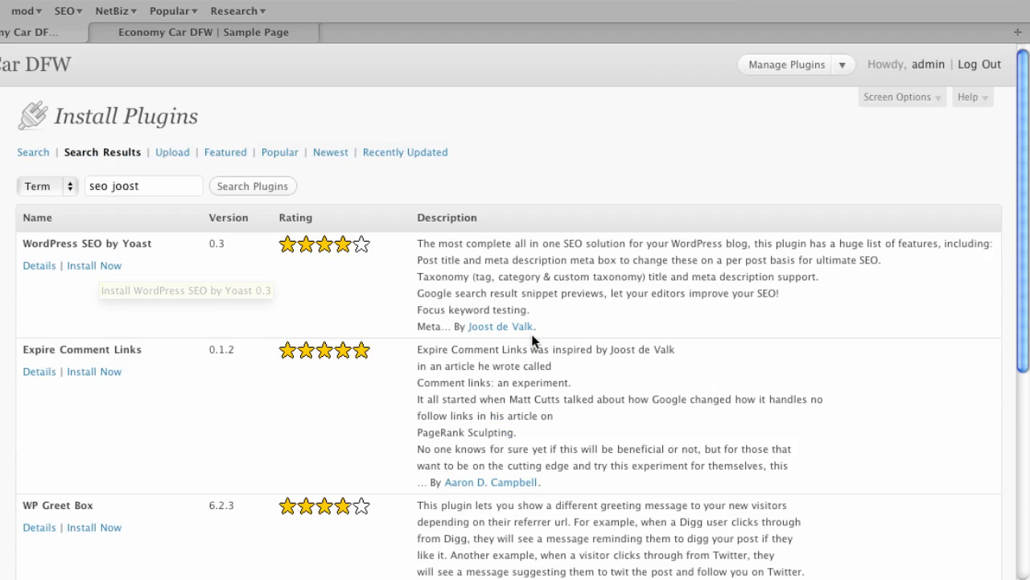
Install the WordPress SEO by Yoast plugin from the search results and activate it.
{"action": "left_click_drag", "start_coordinate": [537, 326], "coordinate": [413, 252]}
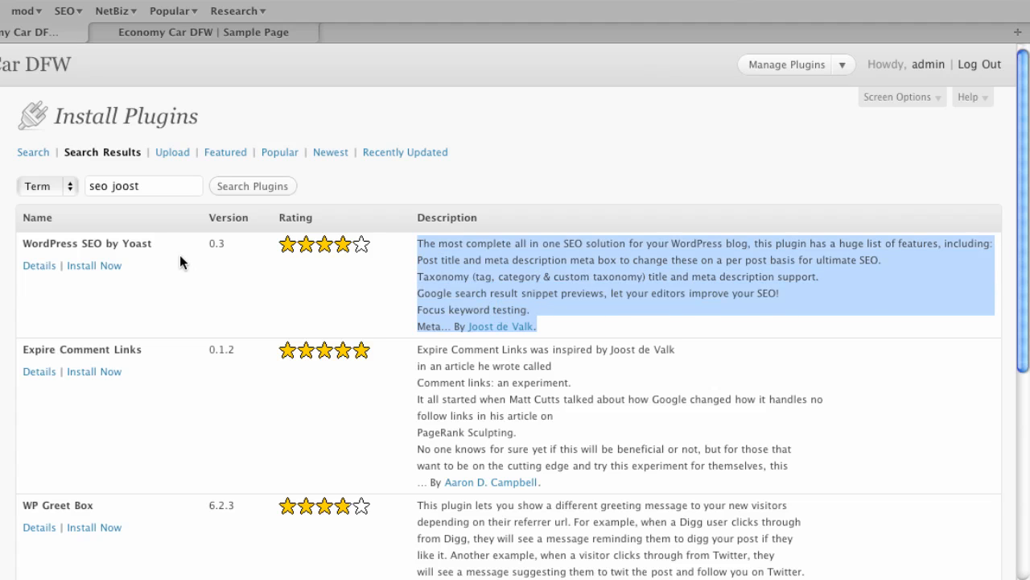
{"action": "left_click", "coordinate": [94, 265]}
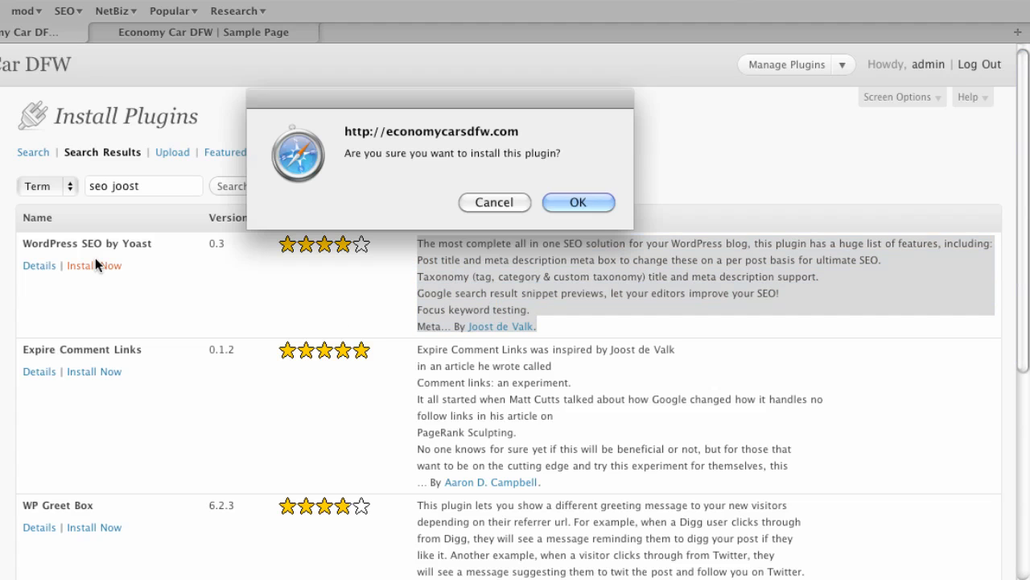
{"action": "left_click", "coordinate": [575, 203]}
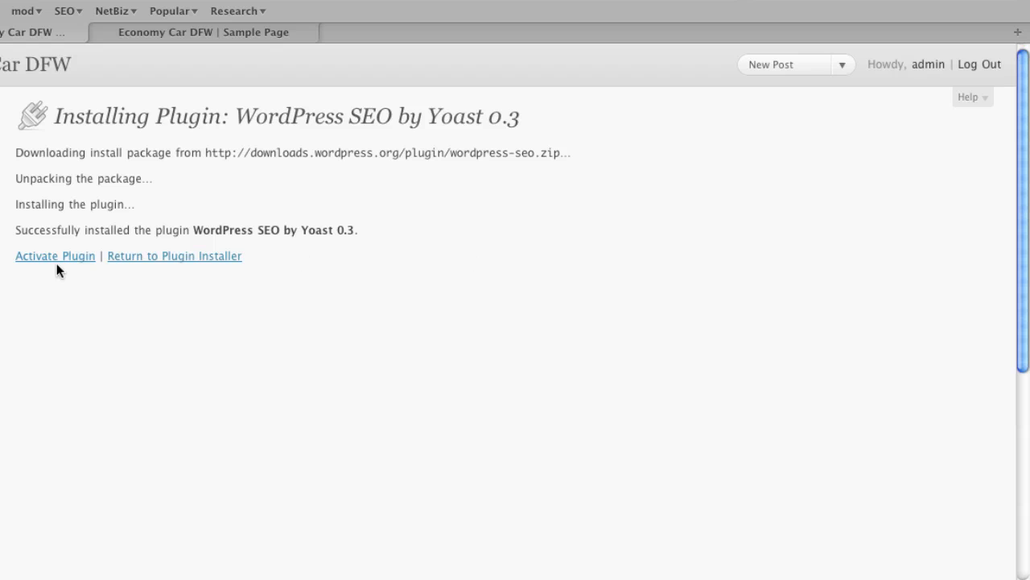
{"action": "left_click", "coordinate": [56, 257]}
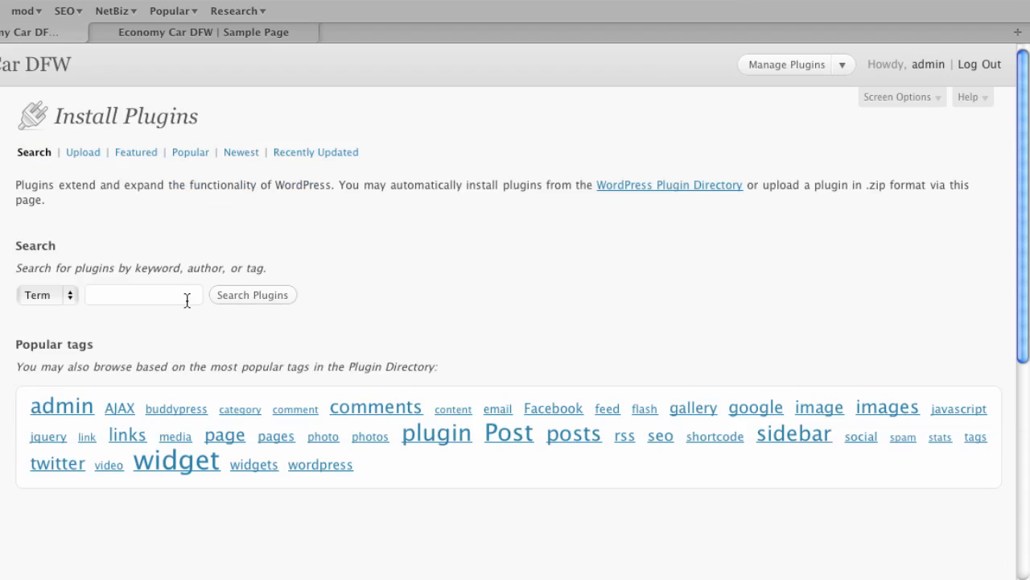
Search the plugin directory for "w3 total cache", and install and activate the W3 Total Cache plugin.
{"action": "left_click", "coordinate": [150, 297]}
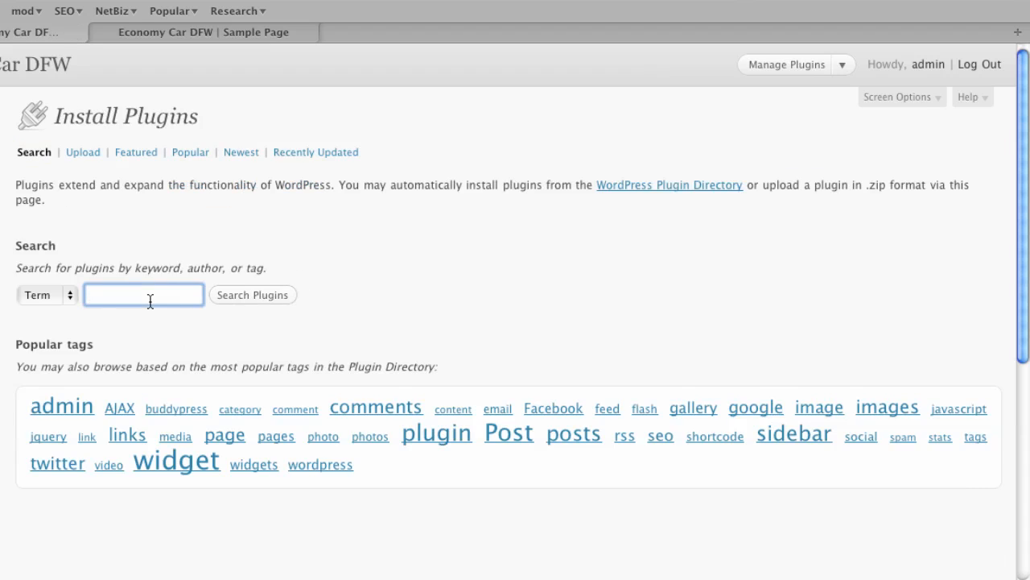
{"action": "type", "text": "w3 total cache"}
{"action": "key", "text": "Return"}
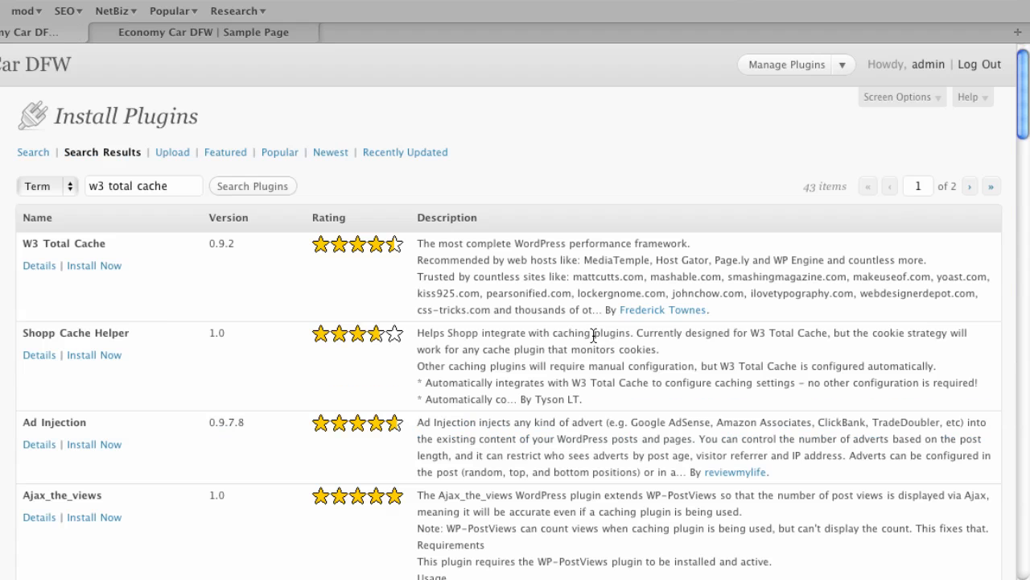
{"action": "left_click", "coordinate": [83, 268]}
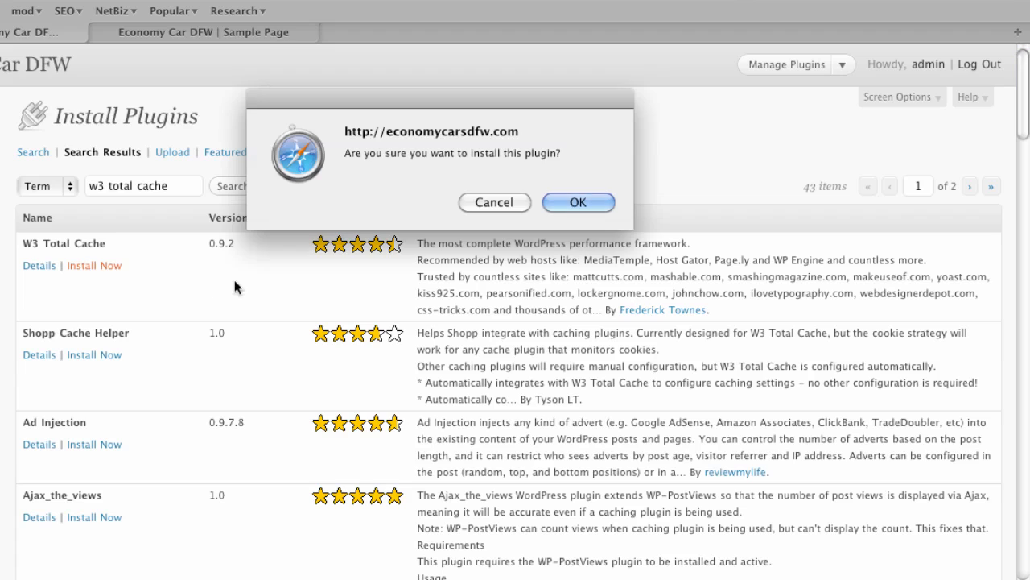
{"action": "left_click", "coordinate": [573, 203]}
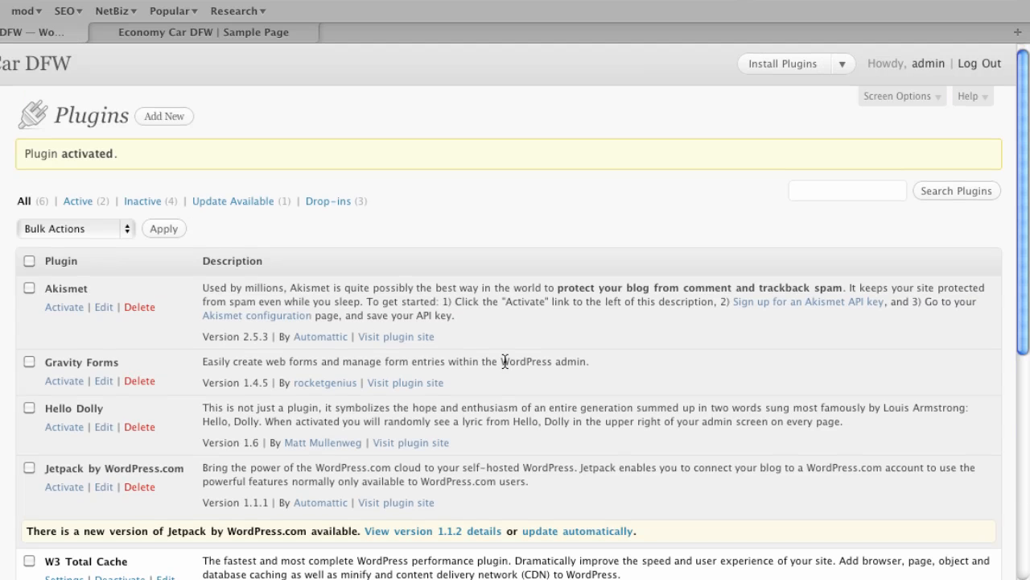
Review the installed plugins list, from Akismet and Gravity Forms down to W3 Total Cache and WordPress SEO.
{"action": "scroll", "coordinate": [504, 362], "scroll_direction": "down", "scroll_amount": 3}
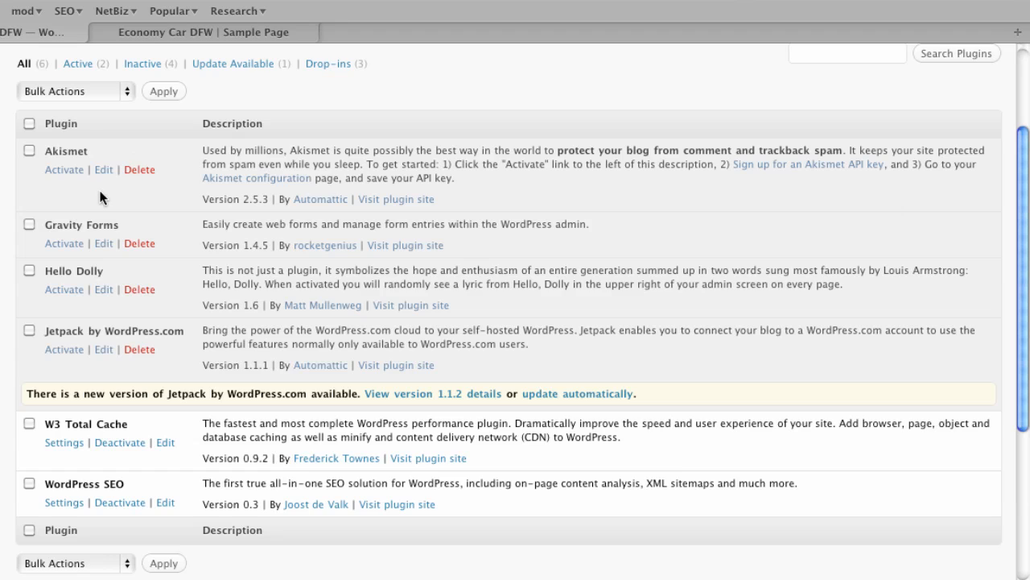
{"action": "left_click_drag", "start_coordinate": [51, 224], "coordinate": [121, 226]}
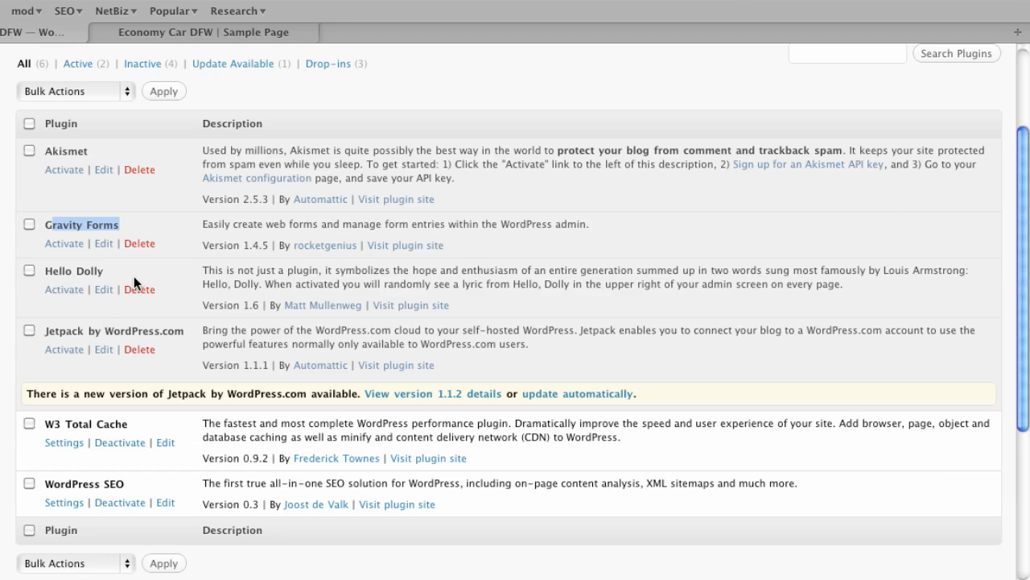
{"action": "left_click", "coordinate": [174, 262]}
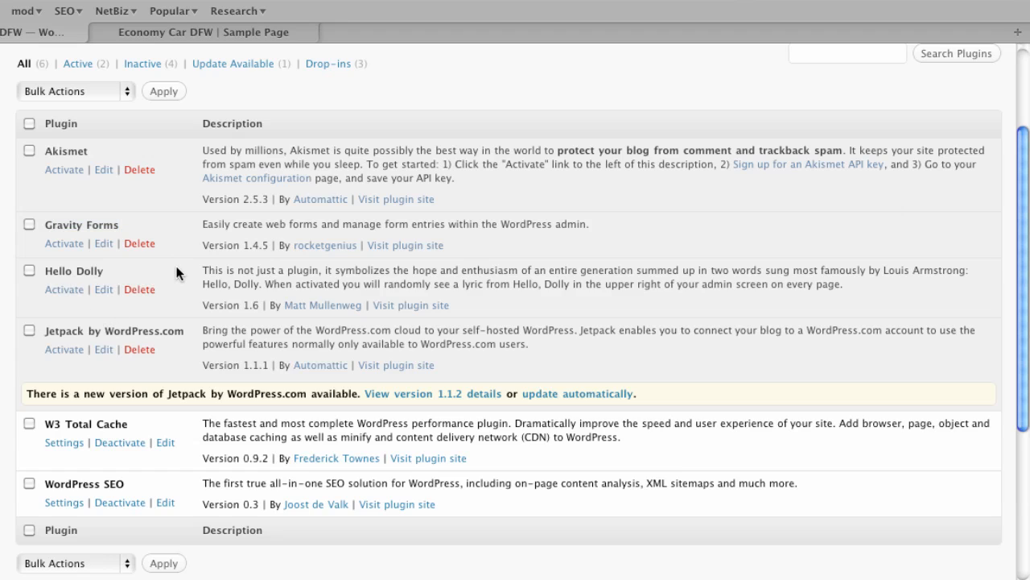
{"action": "scroll", "coordinate": [171, 299], "scroll_direction": "down", "scroll_amount": 2}
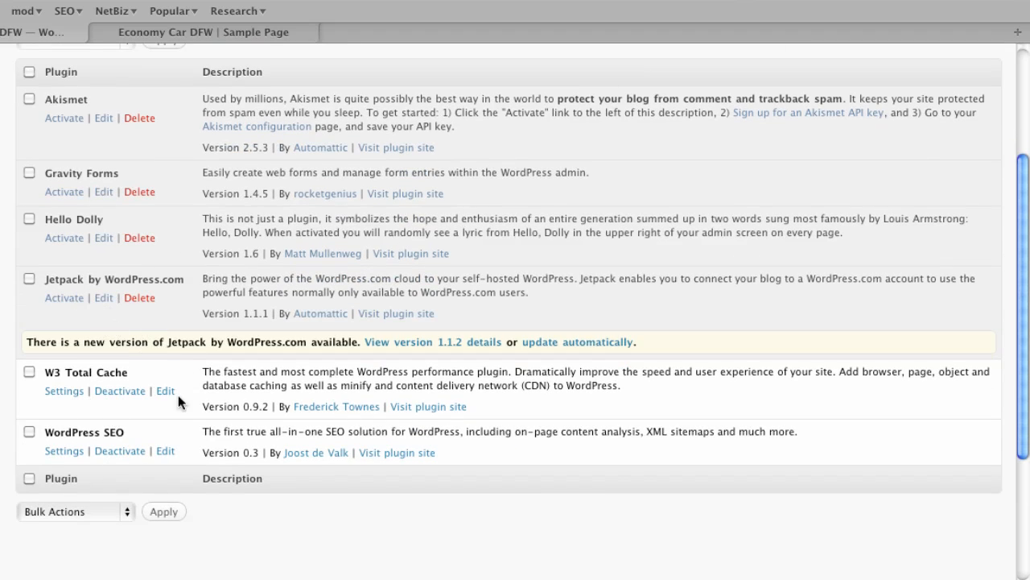
{"action": "scroll", "coordinate": [263, 380], "scroll_direction": "down", "scroll_amount": 1}
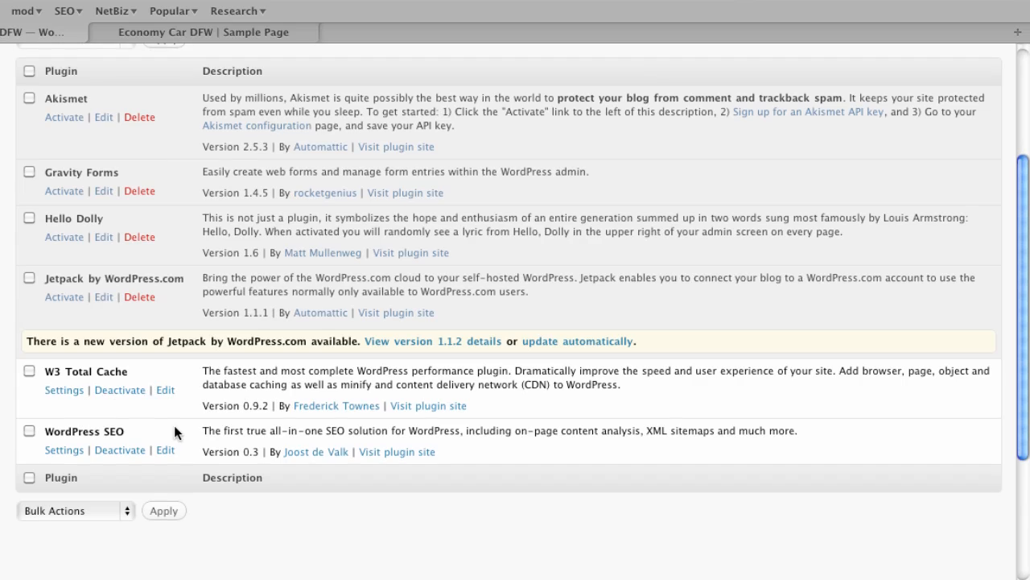
{"action": "left_click_drag", "start_coordinate": [1020, 326], "coordinate": [1020, 171]}
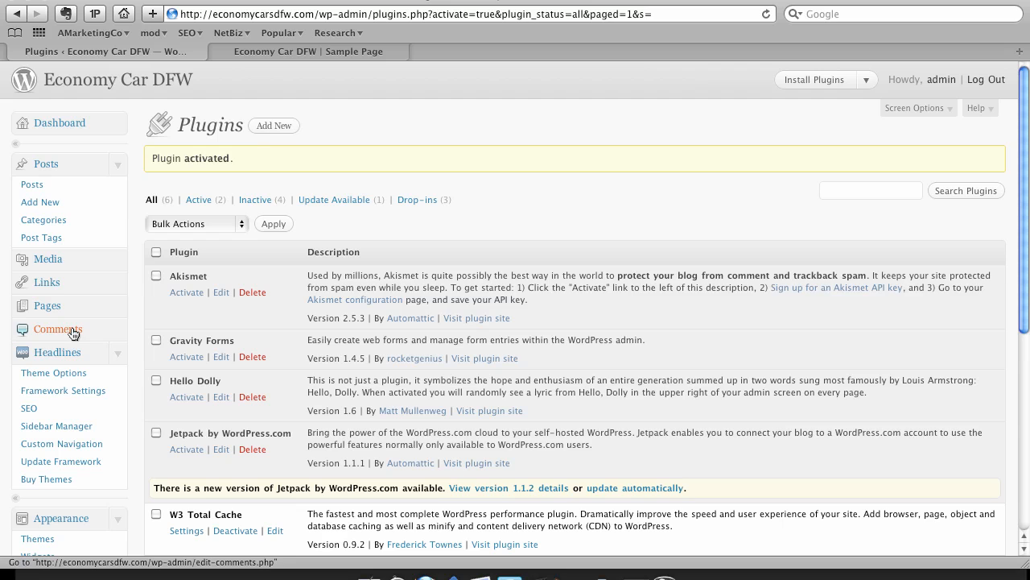
Open the post categories page, and switch to the EconomyCarsDFW mind map to copy the Gas Prices node.
{"action": "left_click", "coordinate": [46, 220]}
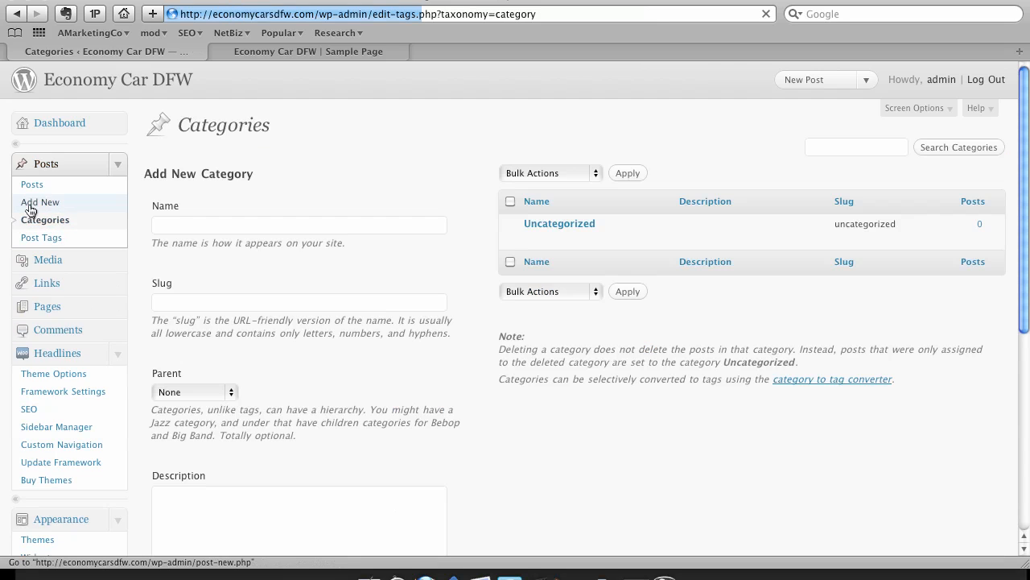
{"action": "left_click", "coordinate": [358, 220]}
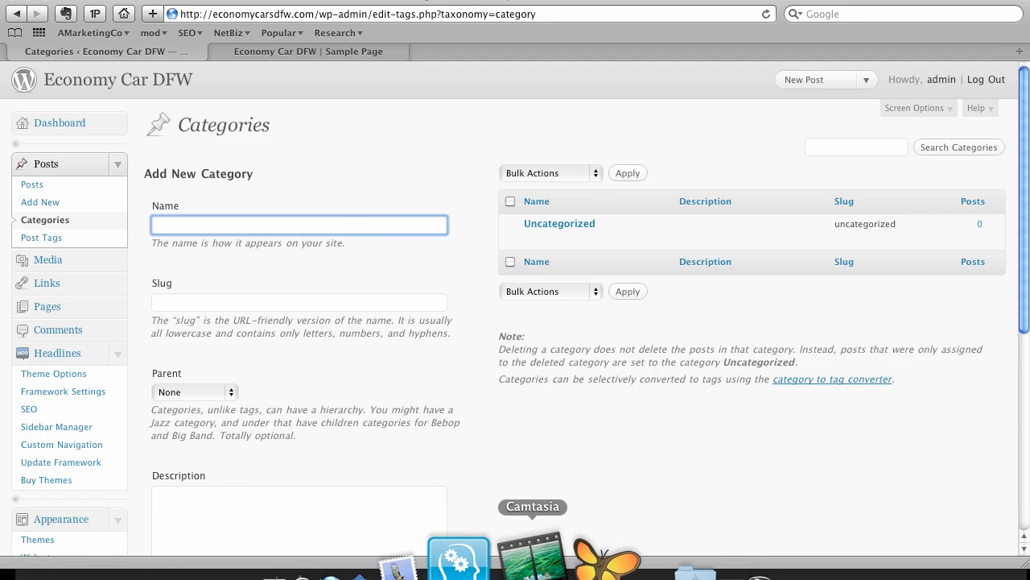
{"action": "left_click", "coordinate": [561, 570]}
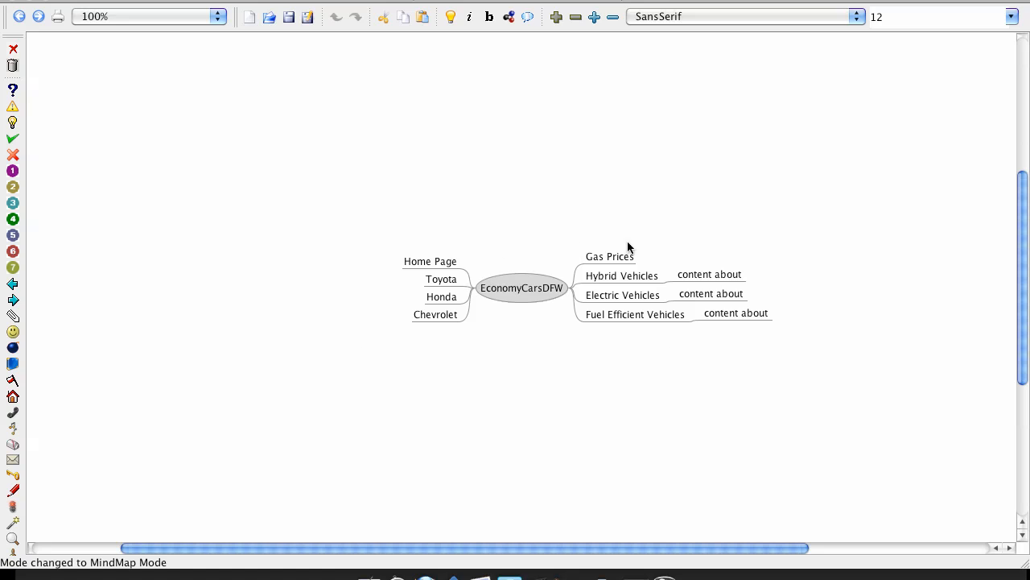
{"action": "left_click_drag", "start_coordinate": [646, 260], "coordinate": [534, 256]}
{"action": "key", "text": "super+c"}
{"action": "double_click", "coordinate": [573, 258]}
{"action": "left_click", "coordinate": [563, 257]}
{"action": "key", "text": "ctrl+Left"}
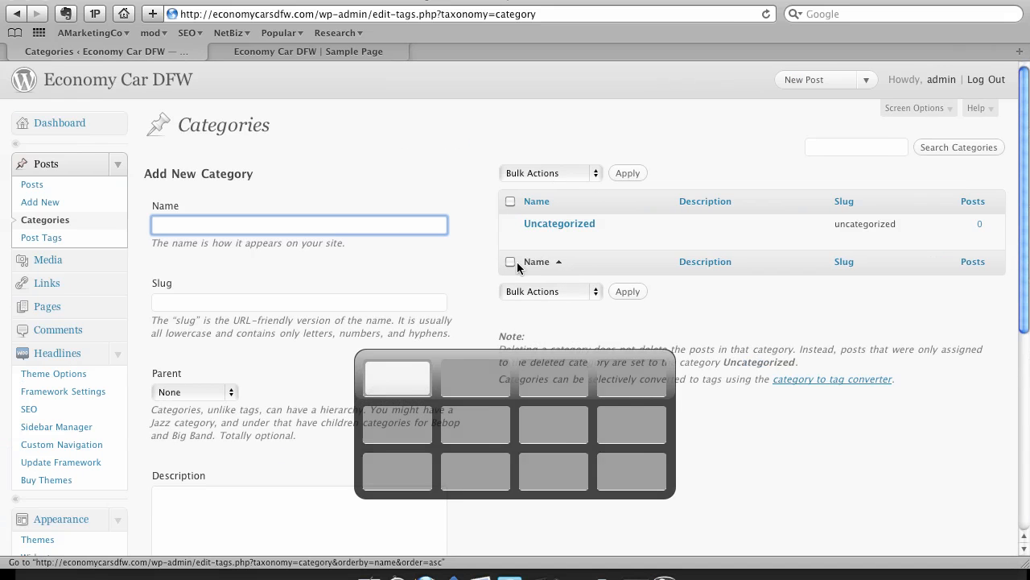
Add a category named Gas Prices DFW with the slug gas-prices-dfw, no parent and an empty description.
{"action": "key", "text": "super+v"}
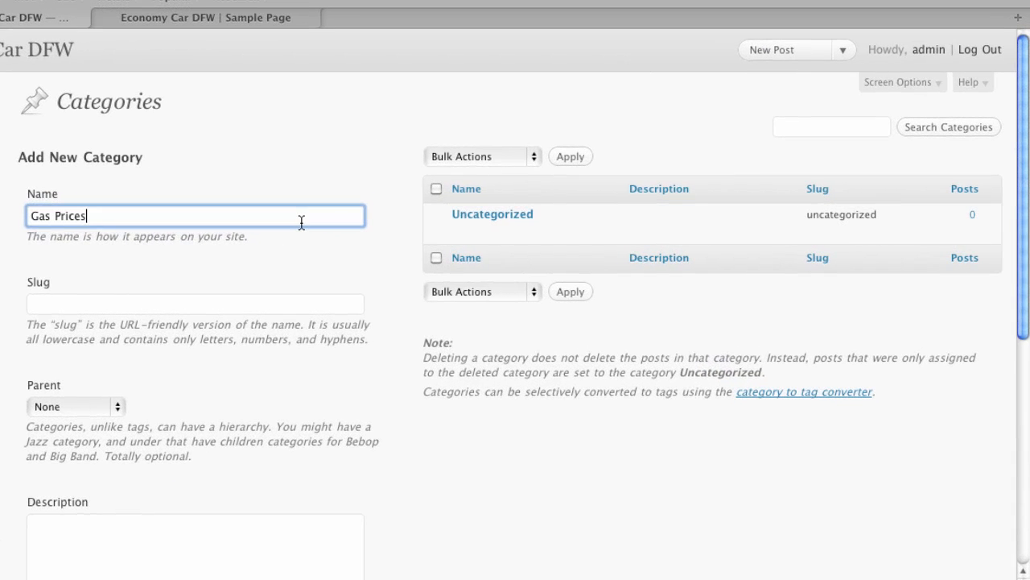
{"action": "type", "text": "DFW"}
{"action": "key", "text": "Tab"}
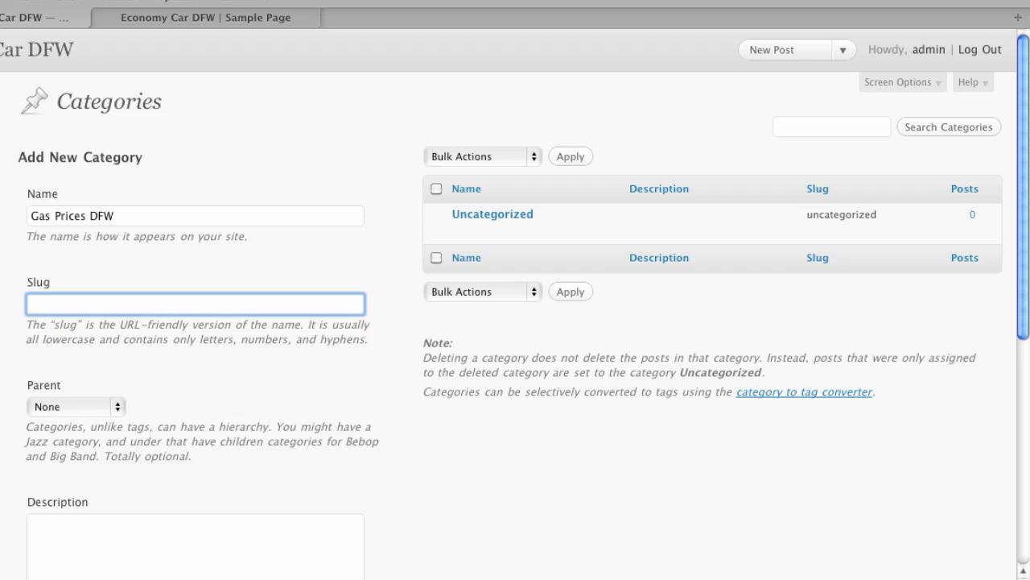
{"action": "type", "text": "gas-prices-dfw"}
{"action": "scroll", "coordinate": [282, 423], "scroll_direction": "down", "scroll_amount": 3}
{"action": "left_click", "coordinate": [242, 433]}
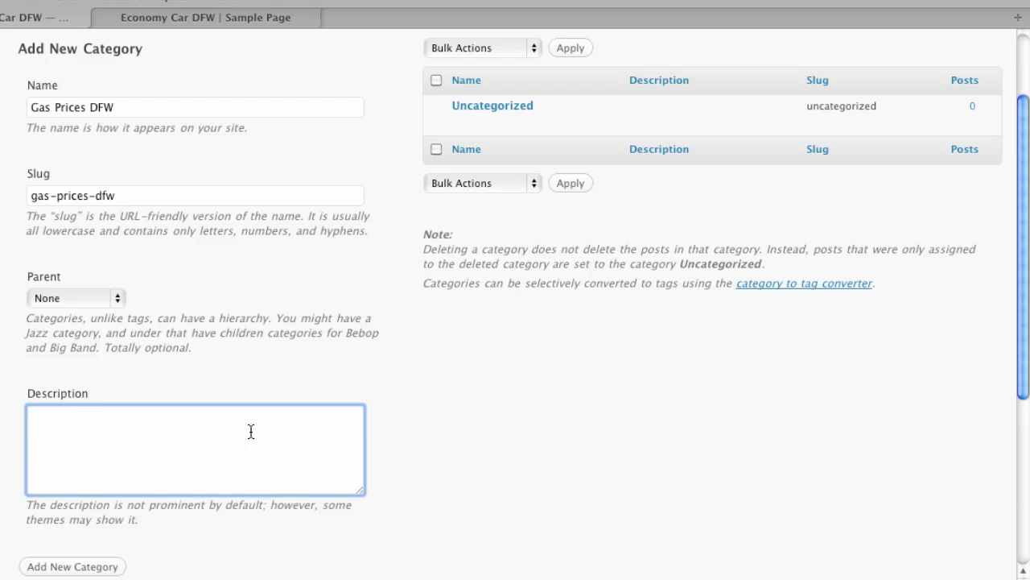
{"action": "left_click", "coordinate": [87, 565]}
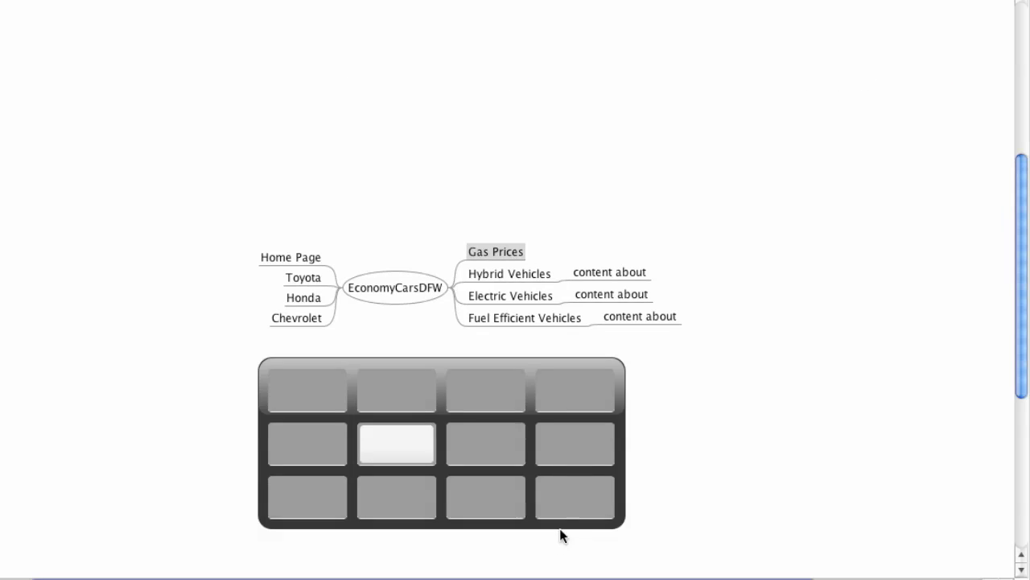
Copy Hybrid Vehicles from the mind map and add it as a category with the slug hybrid-vehicles.
{"action": "left_click", "coordinate": [491, 275]}
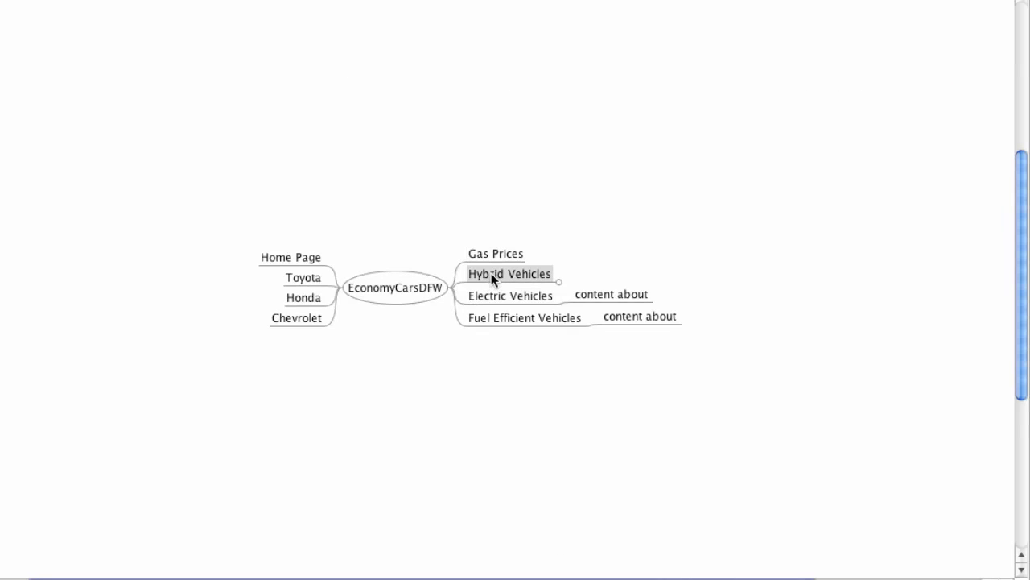
{"action": "left_click", "coordinate": [491, 273]}
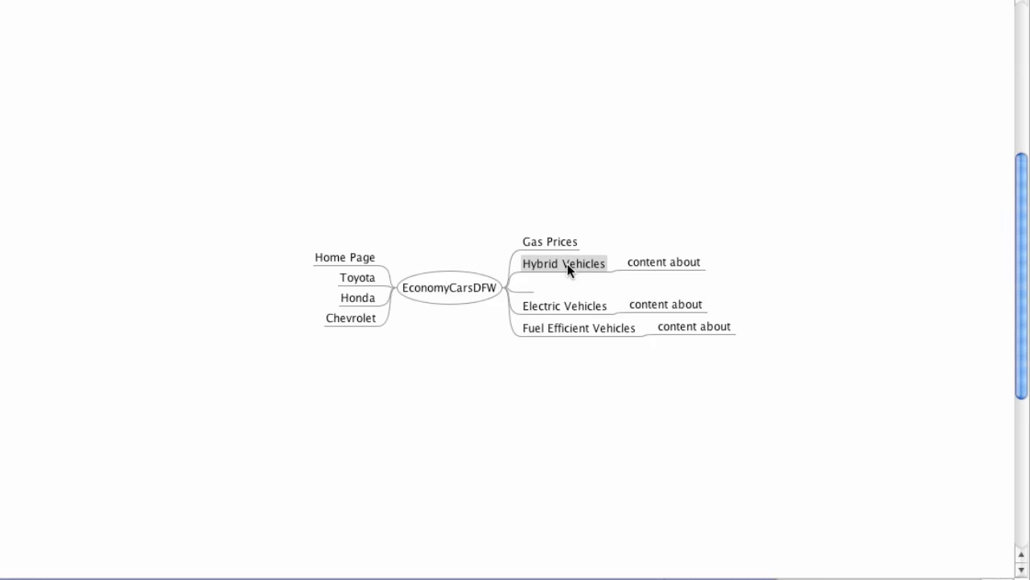
{"action": "key", "text": "super+Tab"}
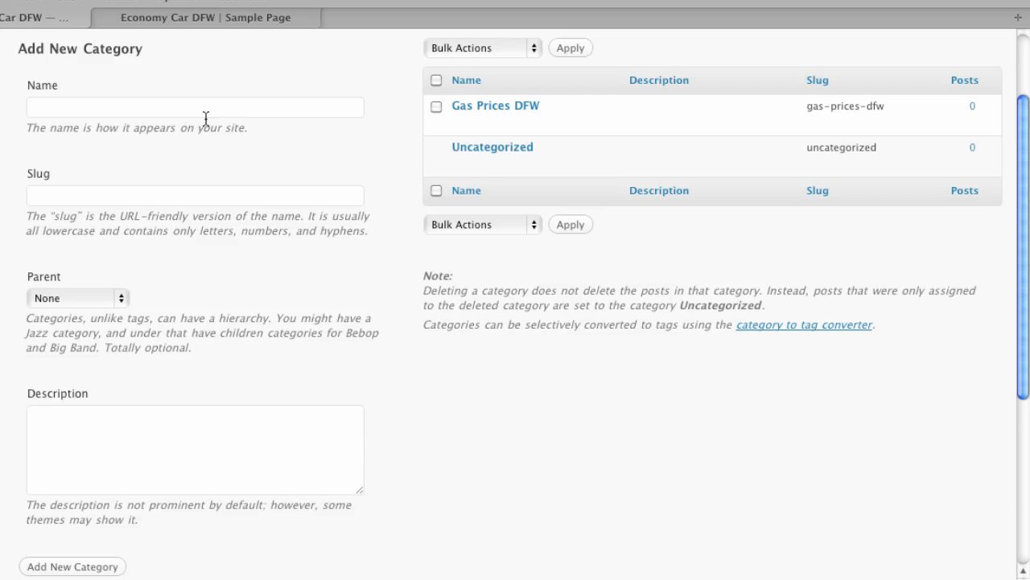
{"action": "left_click", "coordinate": [207, 108]}
{"action": "type", "text": "Hybrid Vehicles"}
{"action": "key", "text": "Tab"}
{"action": "type", "text": "hyb"}
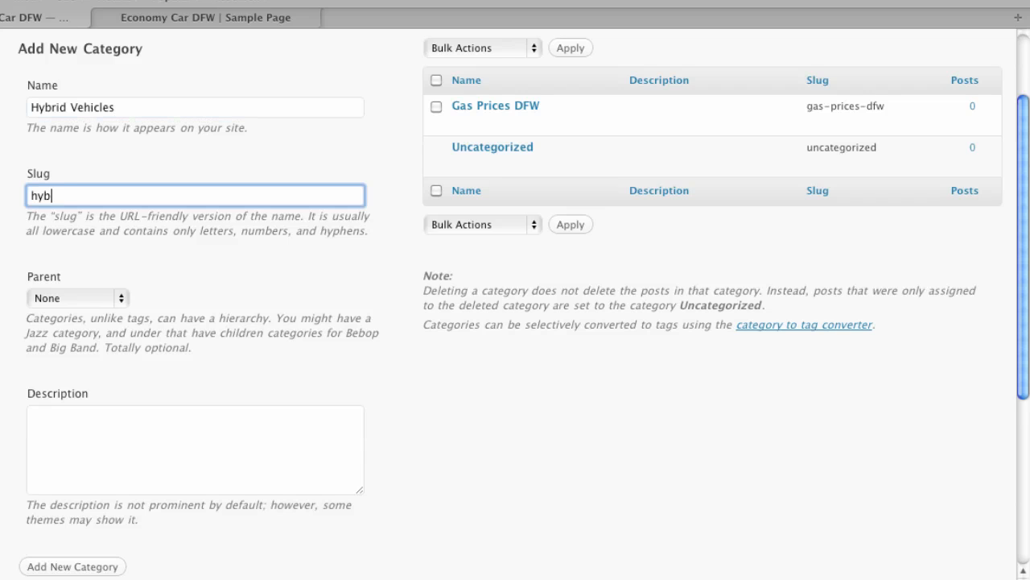
{"action": "type", "text": "rid-vehicles"}
{"action": "left_click", "coordinate": [81, 565]}
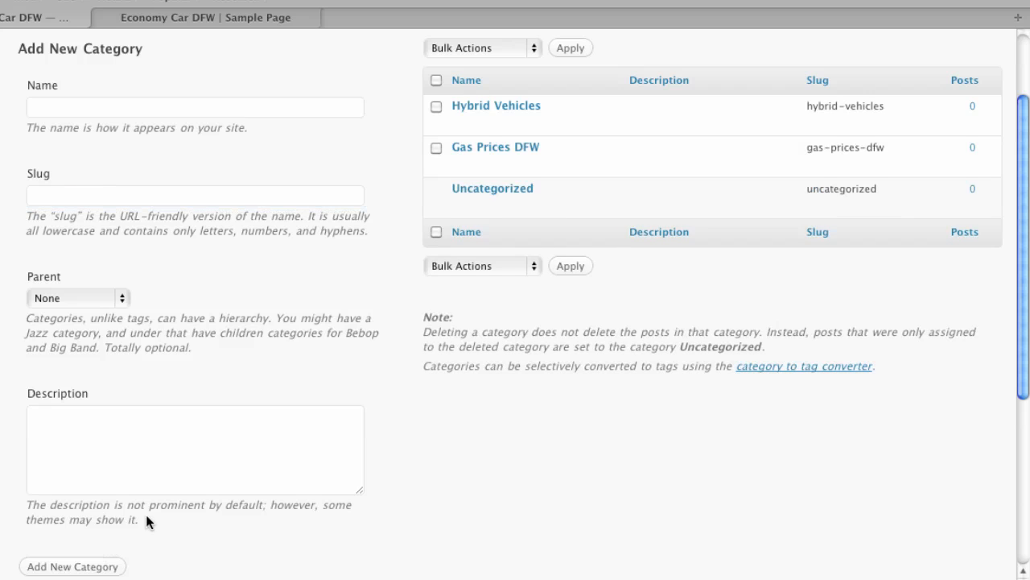
Copy Electric Vehicles from the mind map and add it as a category with the slug electric-vehicles.
{"action": "key", "text": "ctrl+Down"}
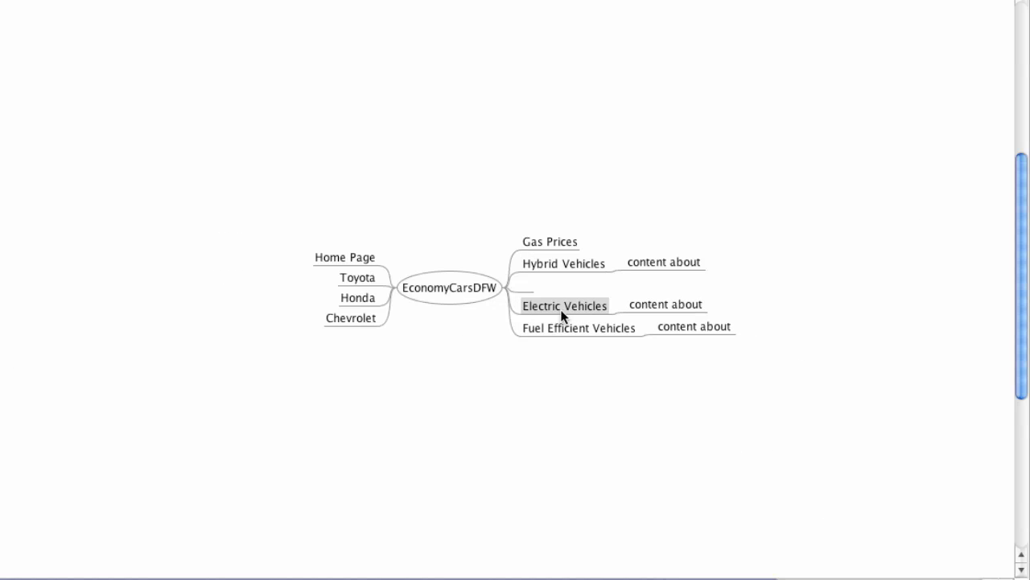
{"action": "key", "text": "ctrl+Up"}
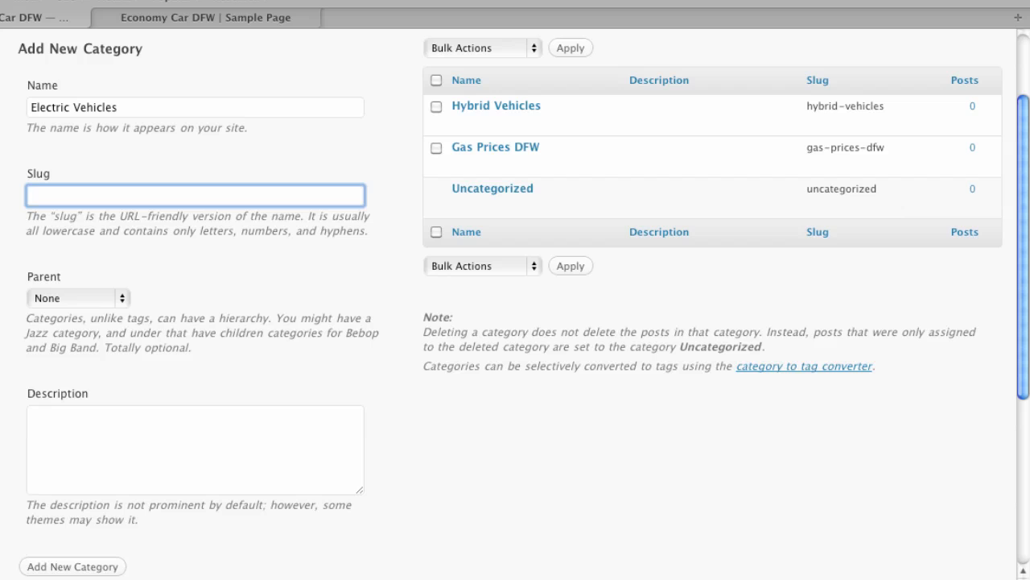
{"action": "type", "text": "electric-vehicles"}
{"action": "left_click", "coordinate": [96, 567]}
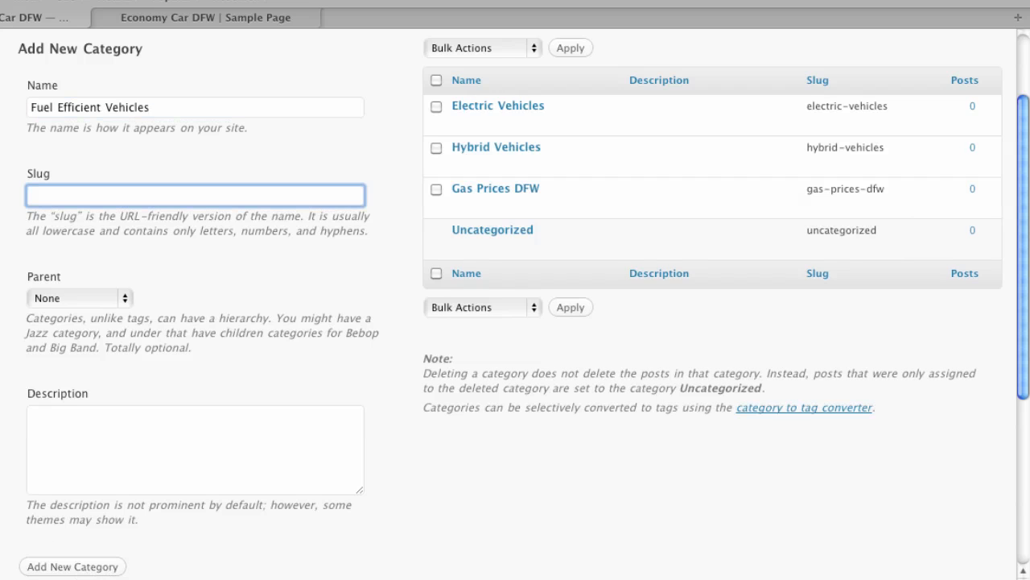
Give the Fuel Efficient Vehicles category the slug fuel-efficient-vehicles and add it with no parent.
{"action": "type", "text": "fuel-efficient-vehiclse"}
{"action": "key", "text": "BackSpace"}
{"action": "key", "text": "BackSpace"}
{"action": "type", "text": "es"}
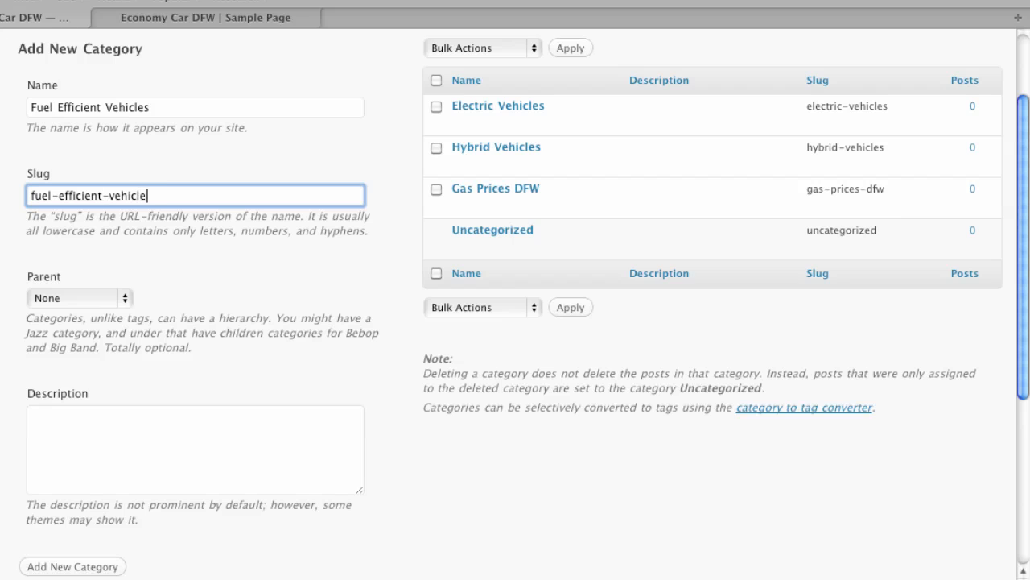
{"action": "left_click", "coordinate": [60, 564]}
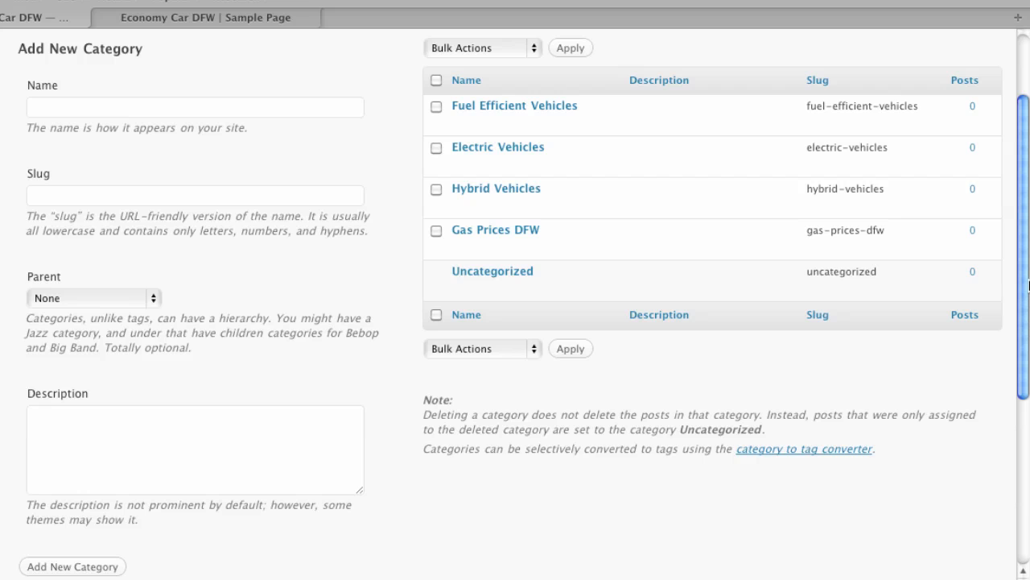
Check the navigation bars on the site's Sample Page, and return to the categories page.
{"action": "scroll", "coordinate": [1027, 284], "scroll_direction": "up", "scroll_amount": 3}
{"action": "left_click", "coordinate": [191, 32]}
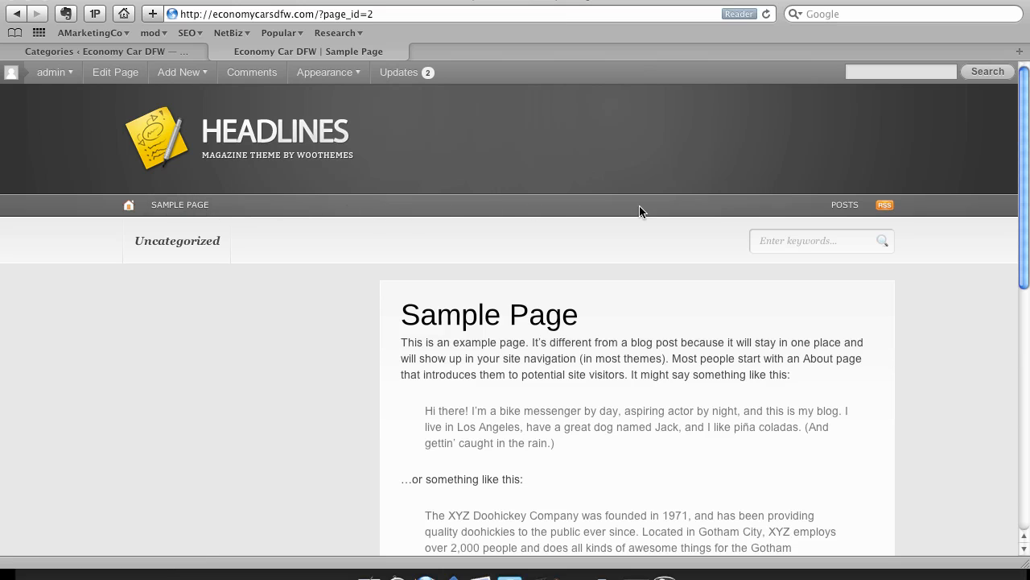
{"action": "left_click", "coordinate": [120, 53]}
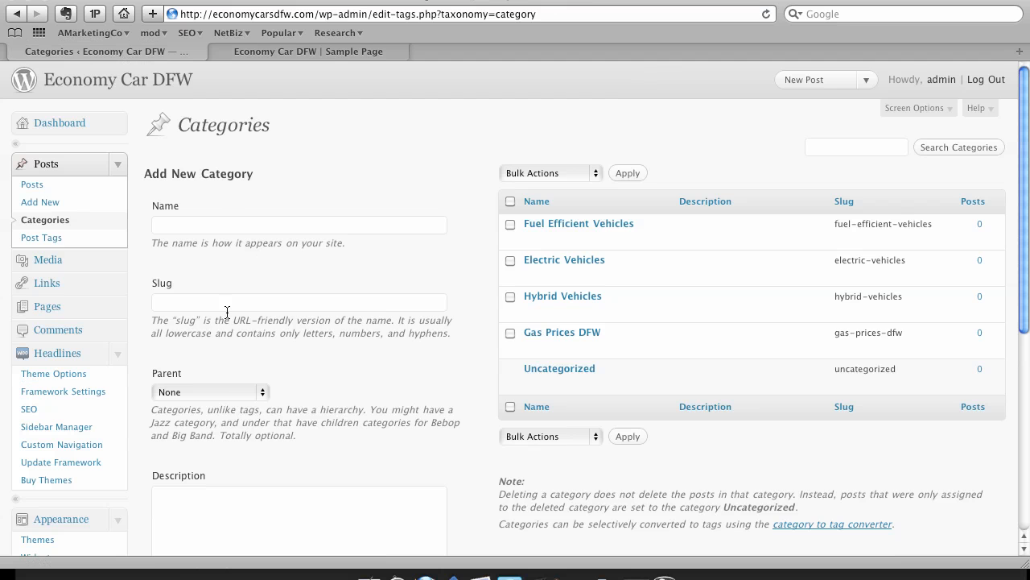
Open the theme's Menus page and create a custom menu named Primary.
{"action": "scroll", "coordinate": [226, 309], "scroll_direction": "down", "scroll_amount": 4}
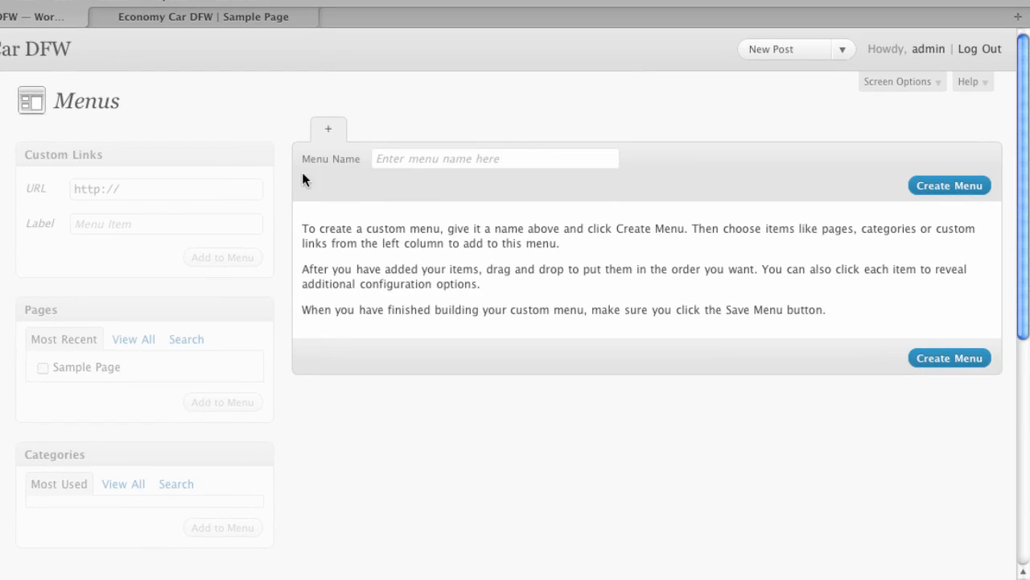
{"action": "left_click", "coordinate": [462, 160]}
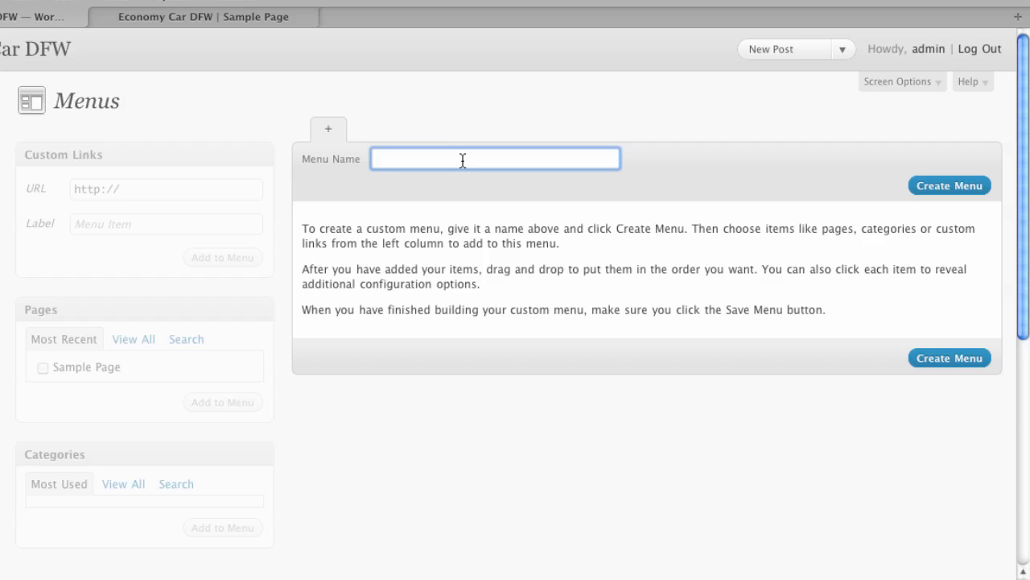
{"action": "type", "text": "Primary"}
{"action": "left_click", "coordinate": [959, 193]}
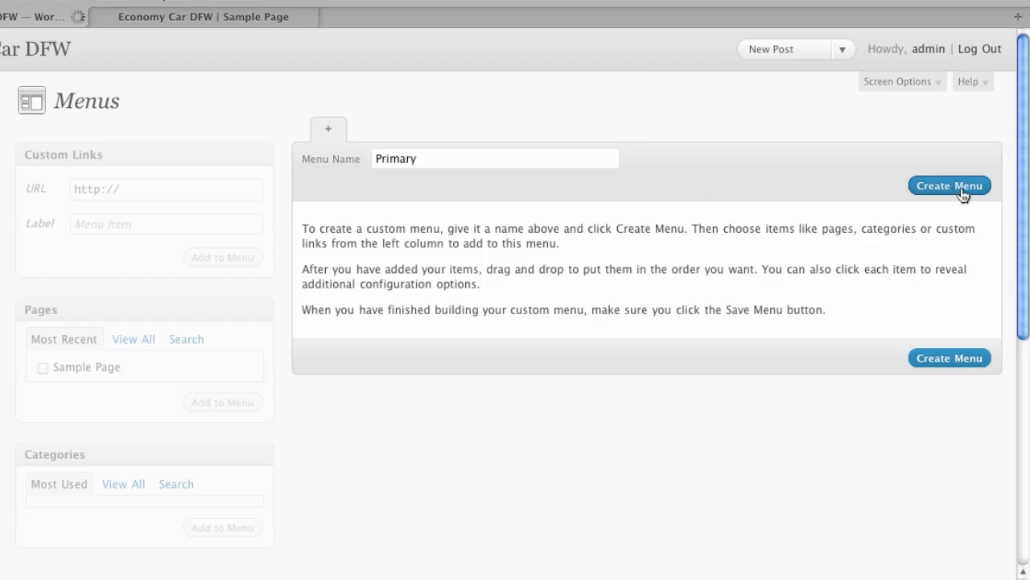
Create a second custom menu named Secondary.
{"action": "left_click", "coordinate": [415, 180]}
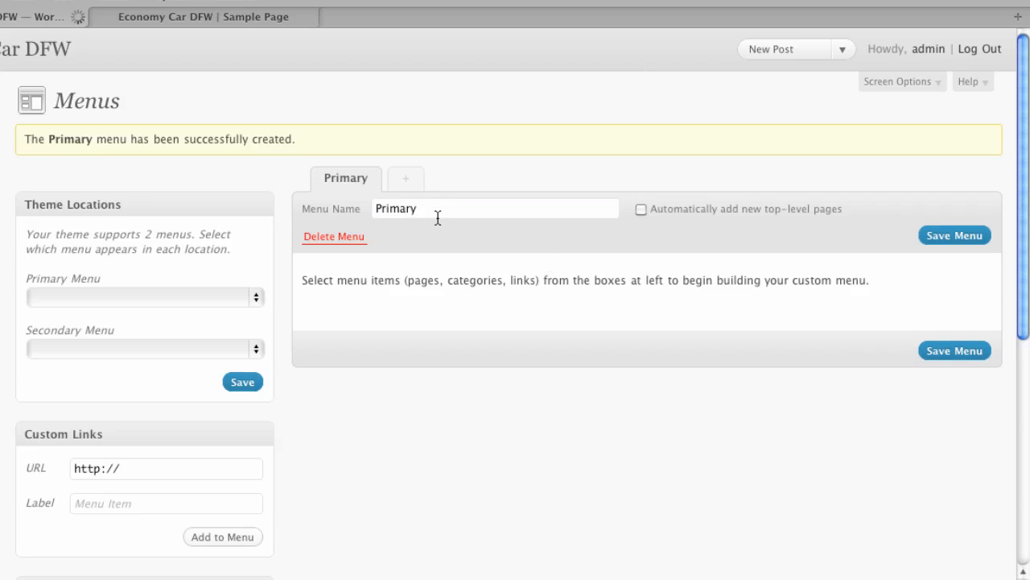
{"action": "left_click", "coordinate": [442, 165]}
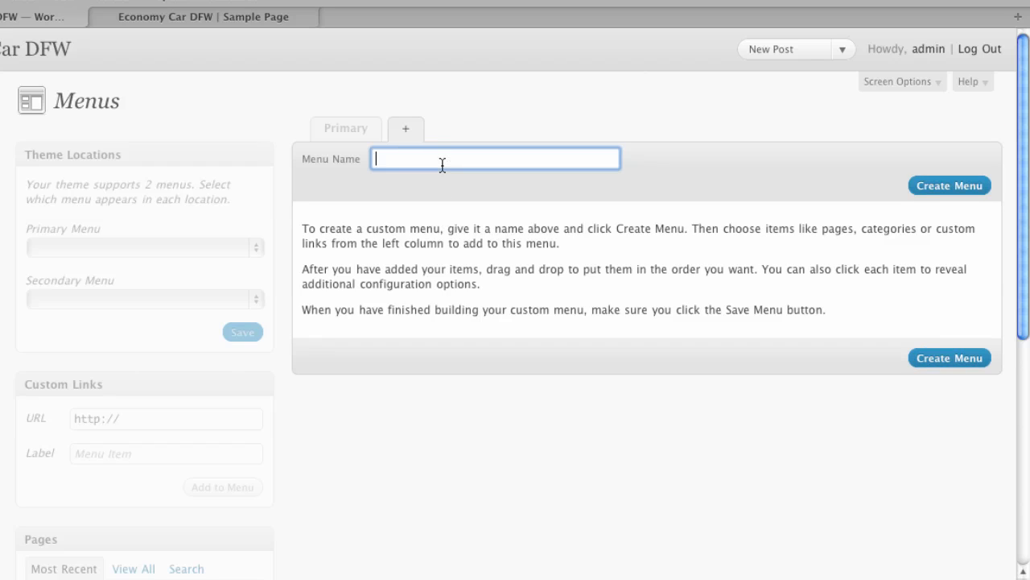
{"action": "type", "text": "Secondary"}
{"action": "left_click", "coordinate": [920, 186]}
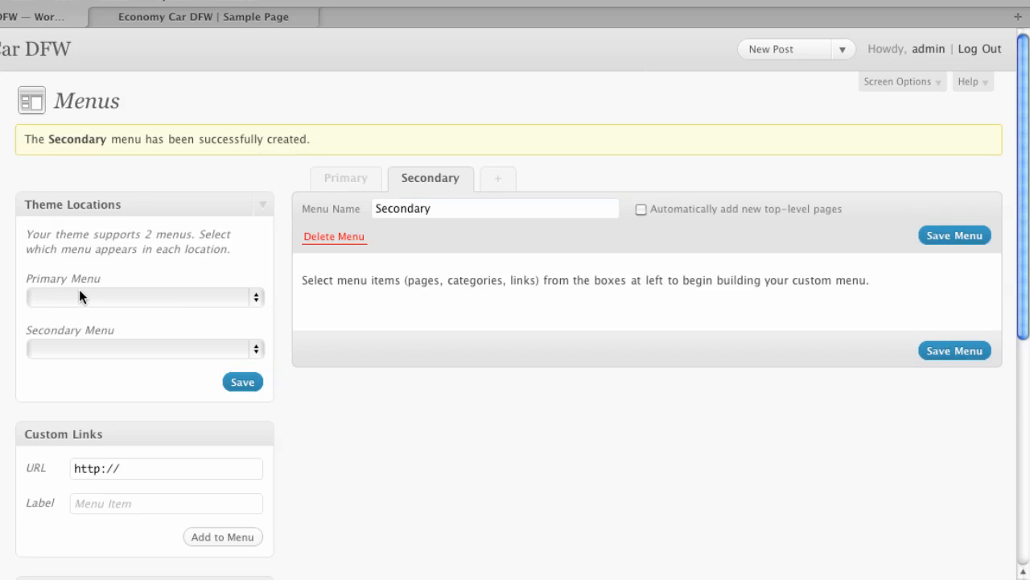
Assign the Primary menu to the Primary Menu theme location and the Secondary menu to the Secondary Menu location.
{"action": "left_click", "coordinate": [130, 298]}
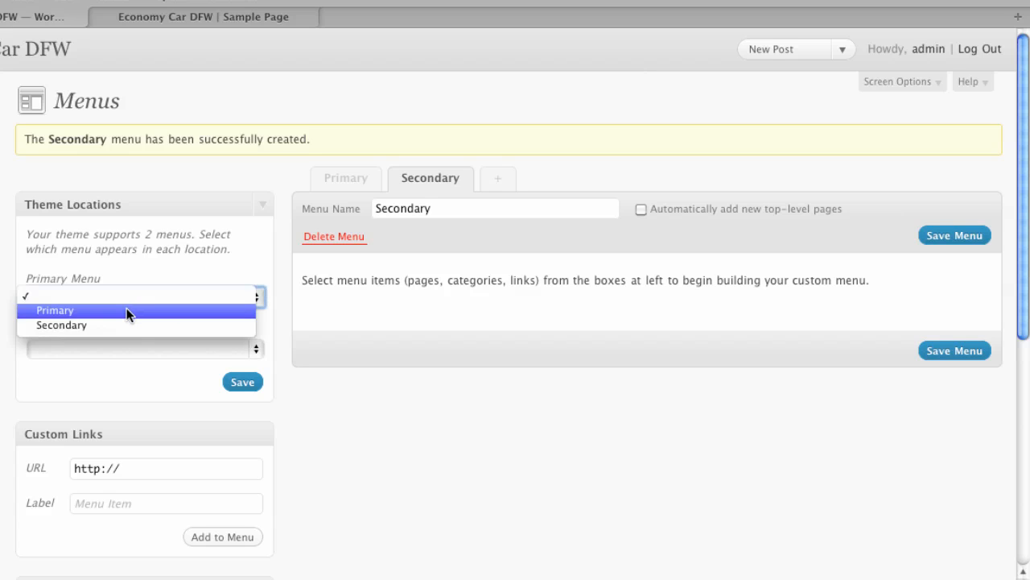
{"action": "left_click", "coordinate": [126, 310]}
{"action": "left_click", "coordinate": [230, 348]}
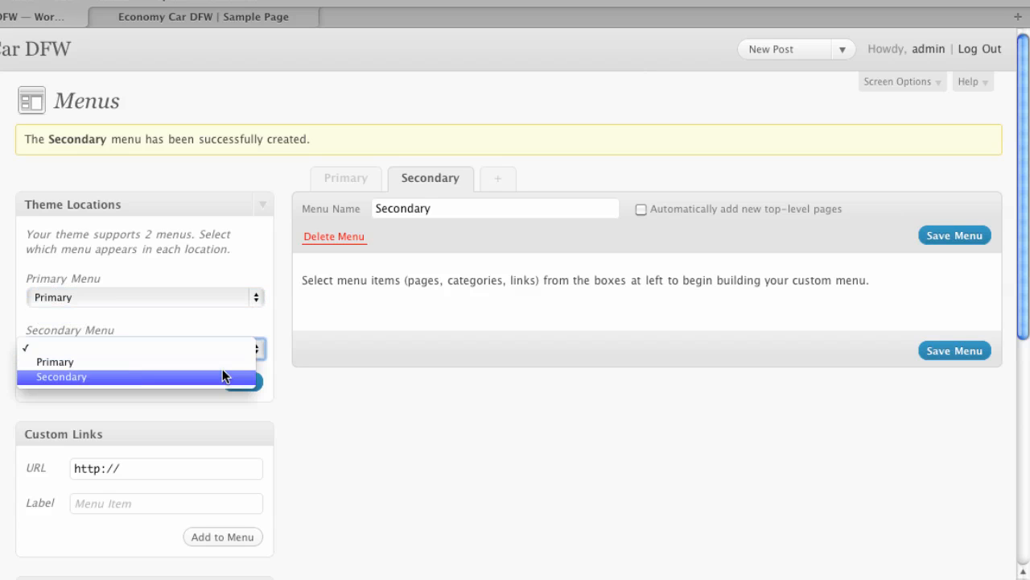
{"action": "left_click", "coordinate": [223, 376]}
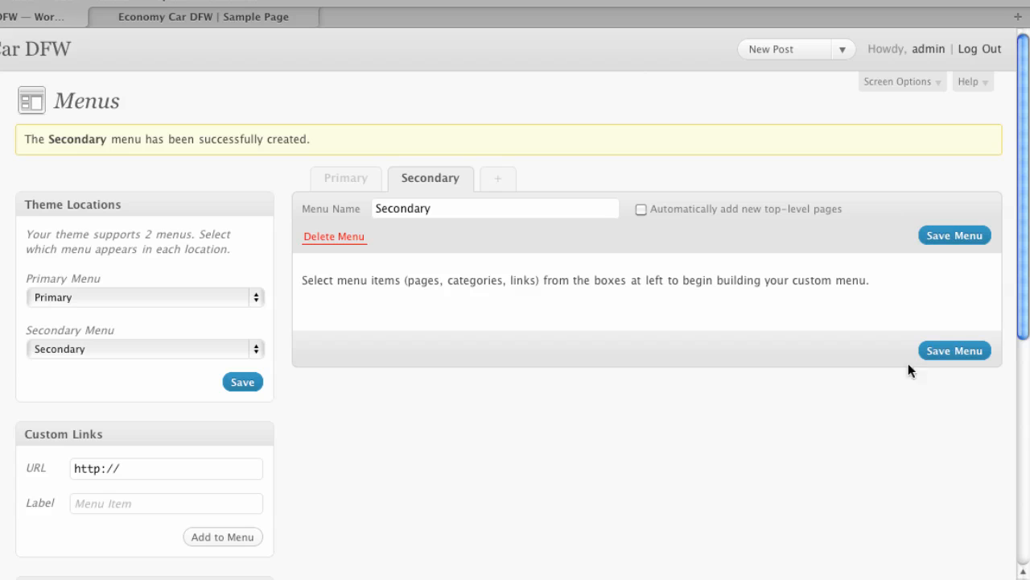
Add the Electric Vehicles, Fuel Efficient Vehicles, Gas Prices DFW and Hybrid Vehicles categories to the Secondary menu.
{"action": "scroll", "coordinate": [410, 362], "scroll_direction": "down", "scroll_amount": 5}
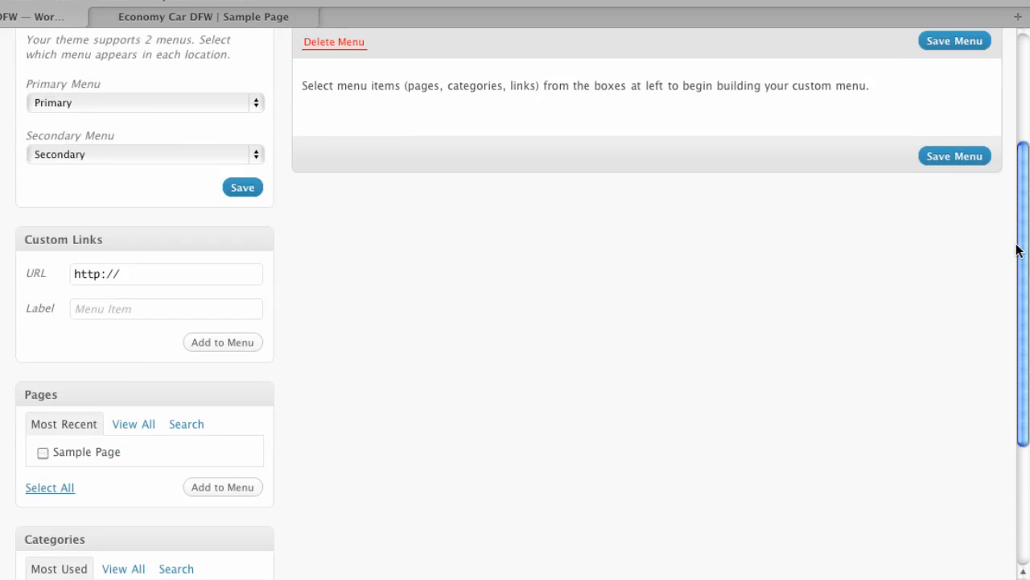
{"action": "left_click_drag", "start_coordinate": [1019, 249], "coordinate": [1012, 347]}
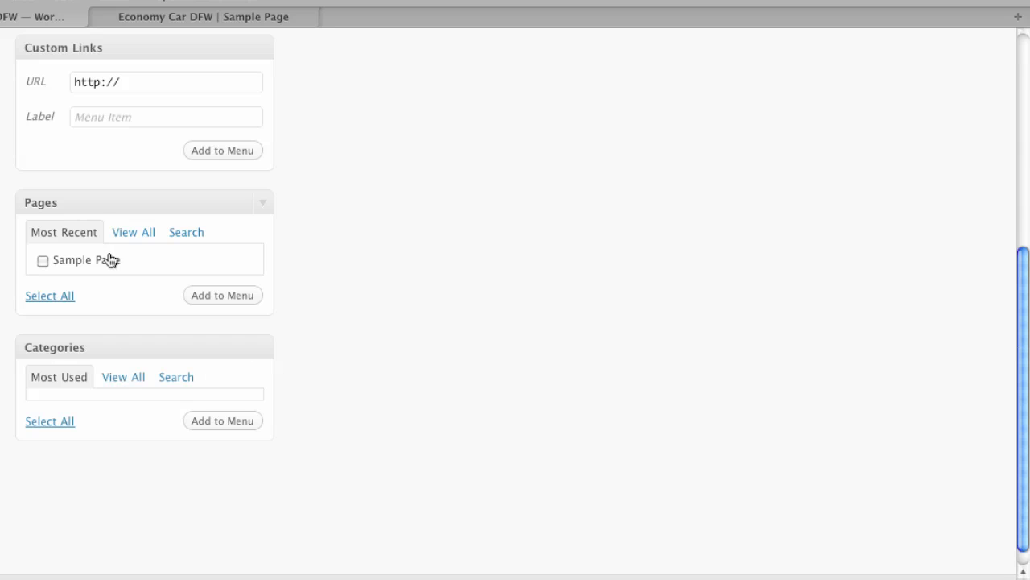
{"action": "left_click", "coordinate": [135, 378]}
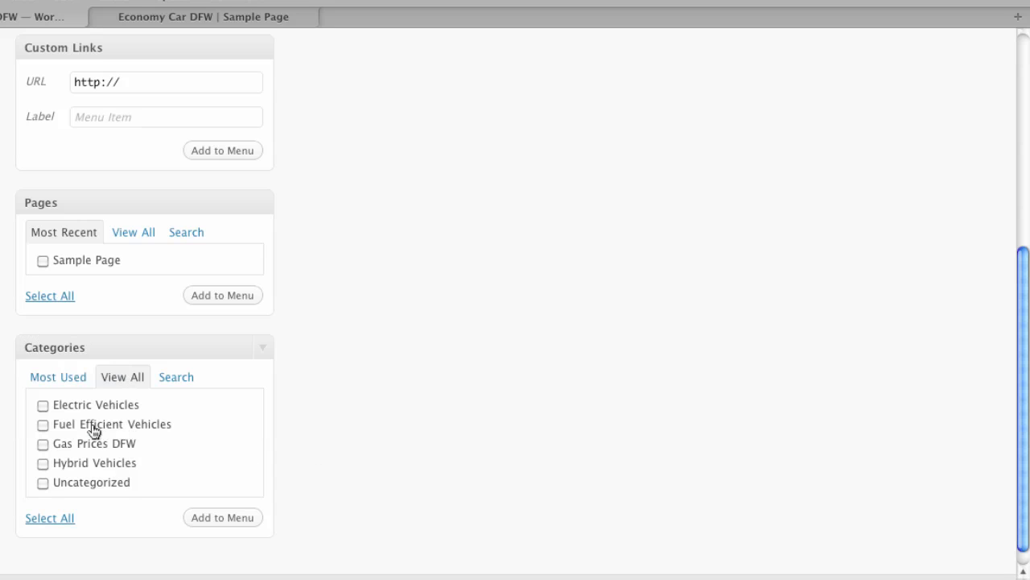
{"action": "left_click", "coordinate": [44, 424]}
{"action": "left_click", "coordinate": [44, 444]}
{"action": "left_click", "coordinate": [44, 463]}
{"action": "left_click", "coordinate": [223, 520]}
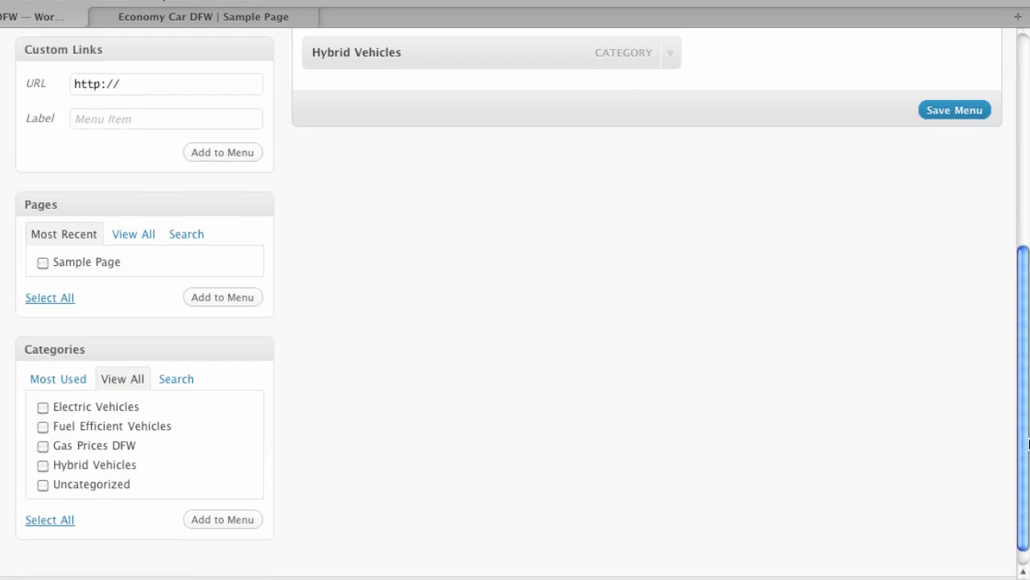
Move Fuel Efficient Vehicles above Electric Vehicles in the Secondary menu and save the menu.
{"action": "scroll", "coordinate": [1029, 232], "scroll_direction": "up", "scroll_amount": 10}
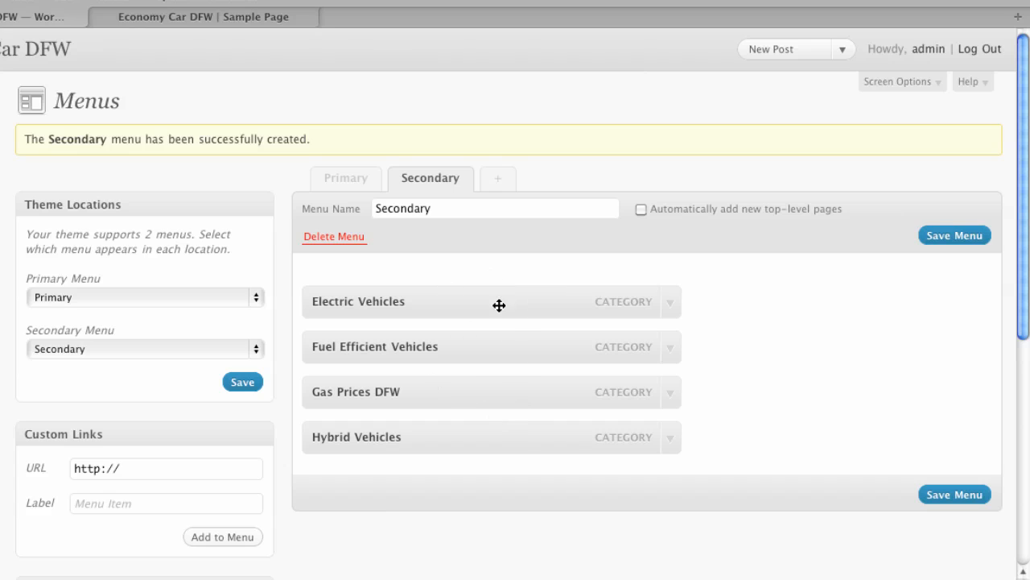
{"action": "left_click_drag", "start_coordinate": [467, 347], "coordinate": [465, 288]}
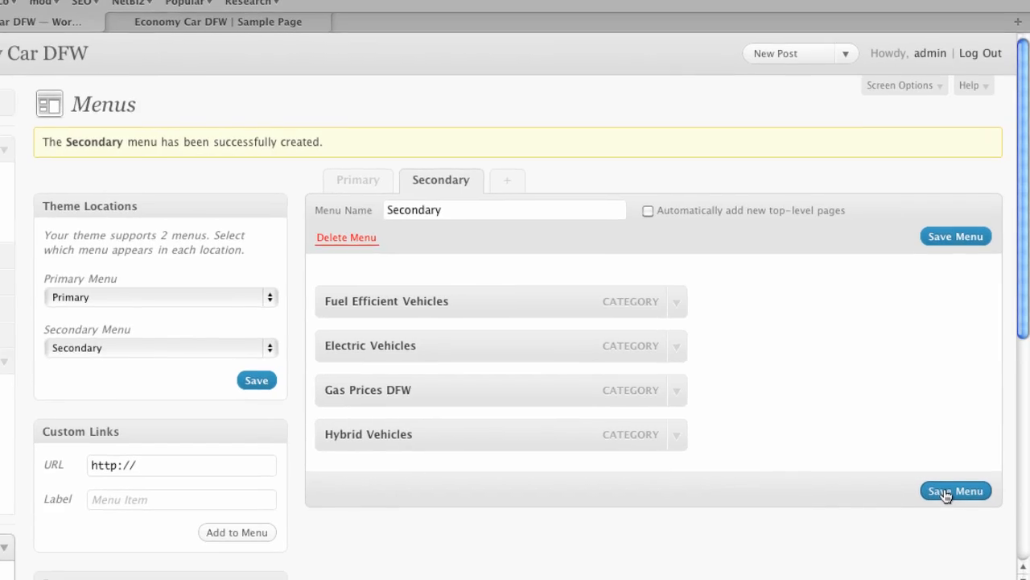
{"action": "left_click", "coordinate": [946, 496]}
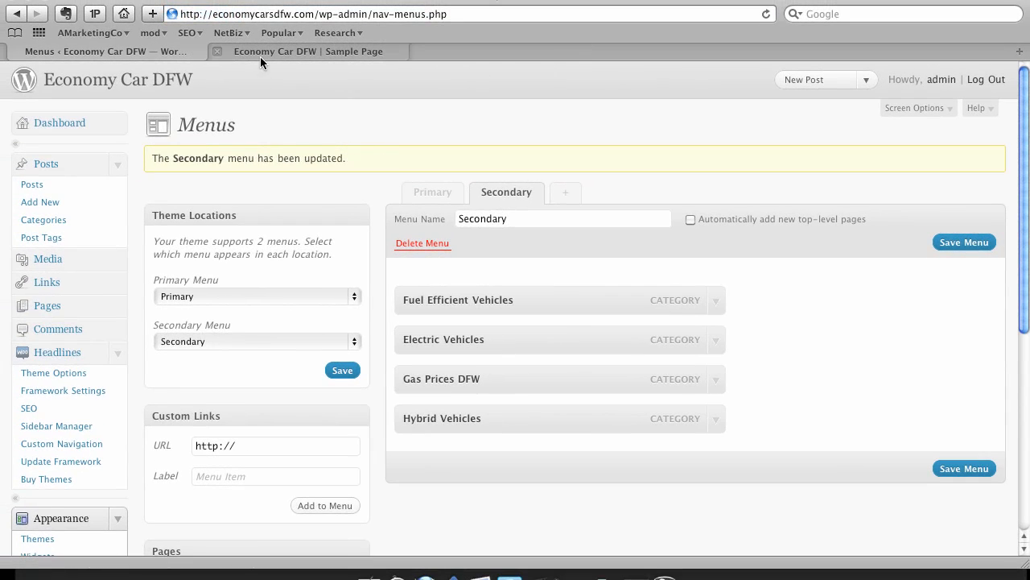
Reload the site's Sample Page to check the category navigation, and open the site's home page.
{"action": "left_click", "coordinate": [307, 52]}
{"action": "key", "text": "super+r"}
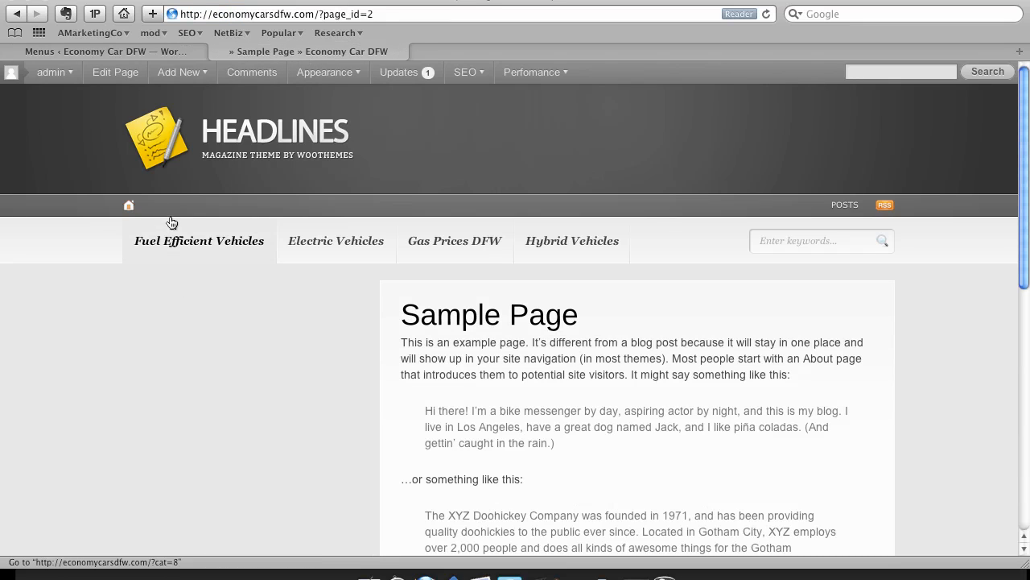
{"action": "left_click", "coordinate": [209, 138]}
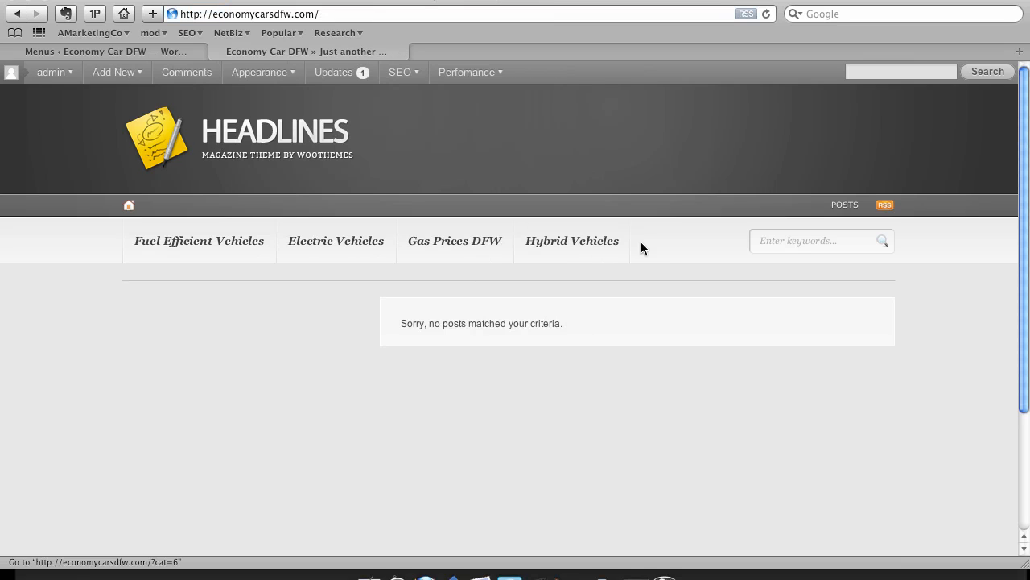